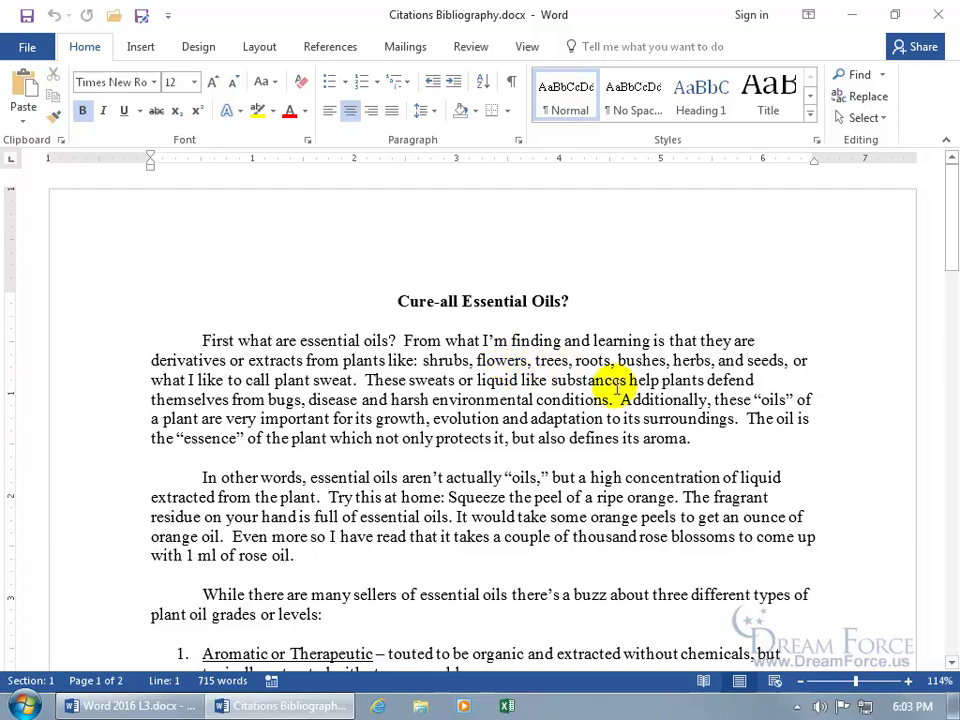
Place the cursor after 'aroma' and confirm the References citation style stays on APA
click(692, 438)
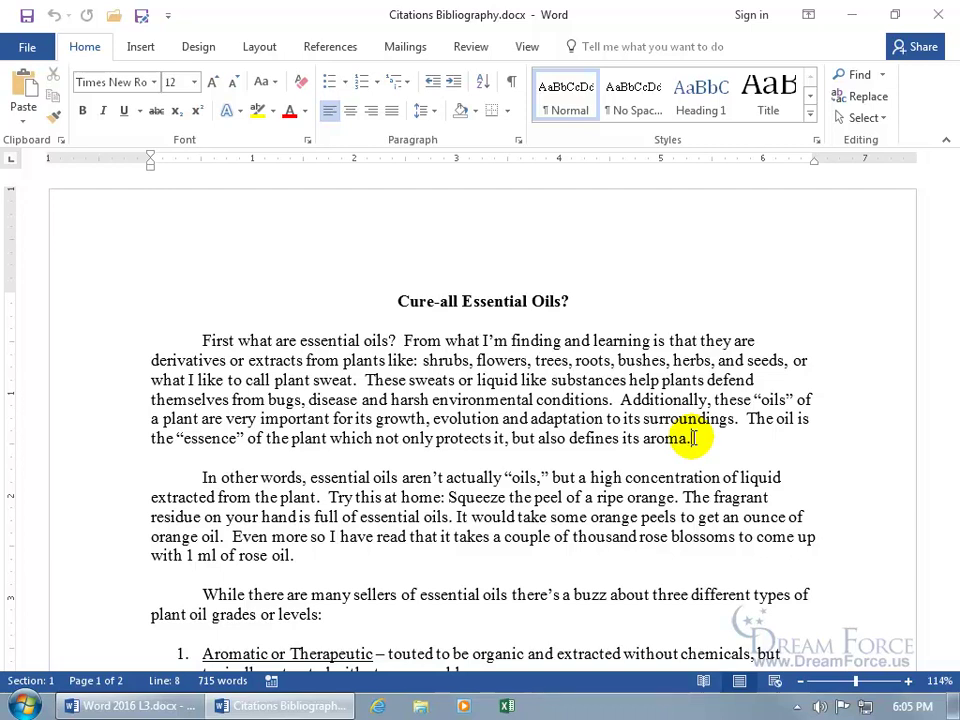
click(694, 438)
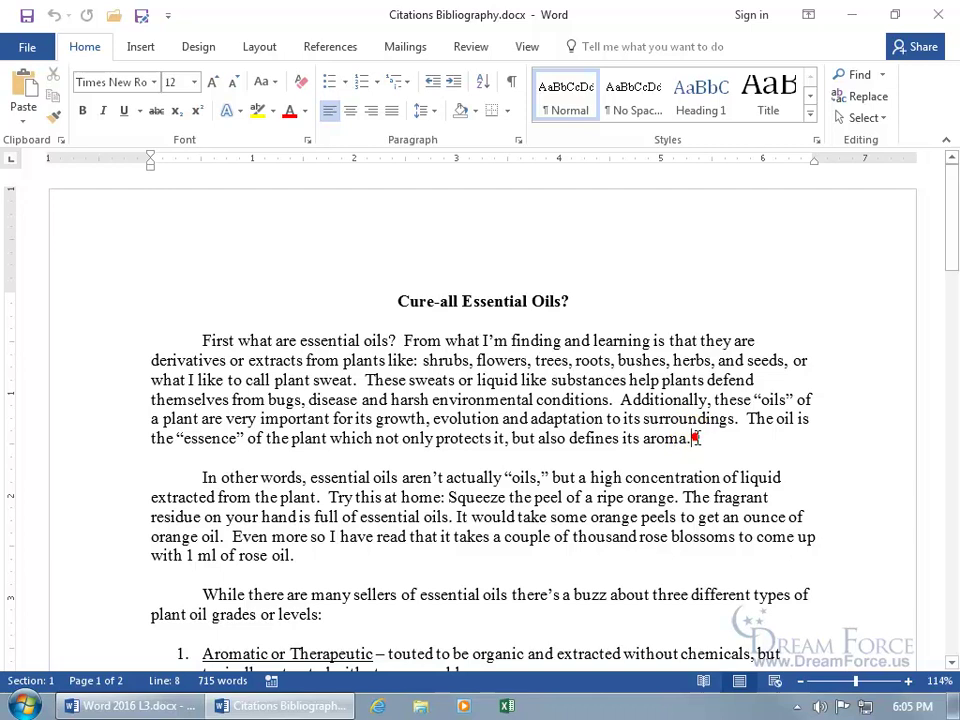
click(332, 48)
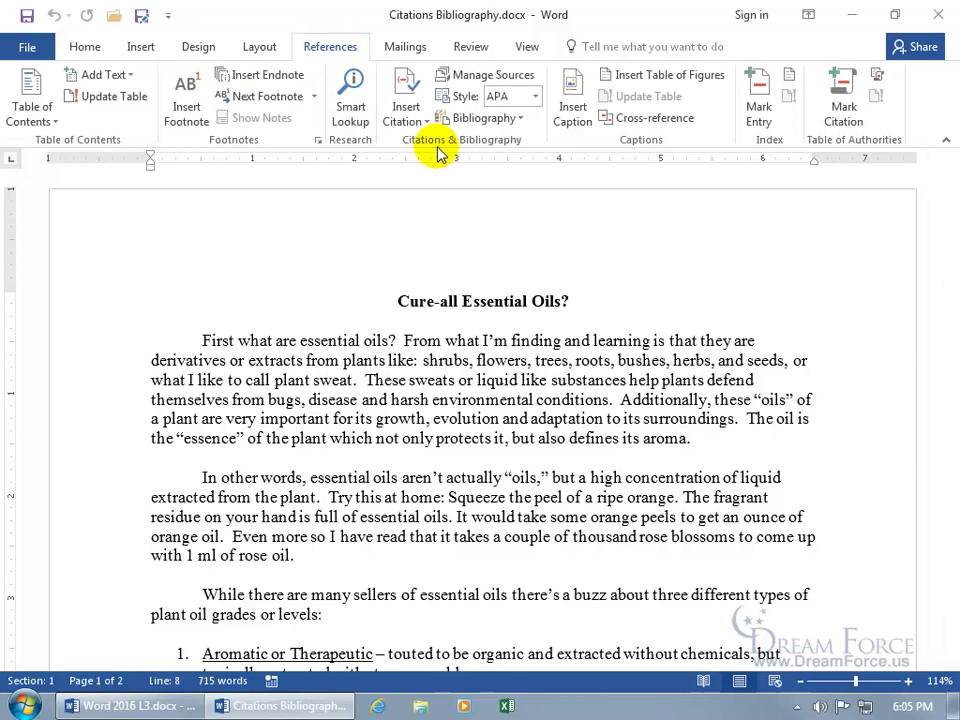
click(409, 124)
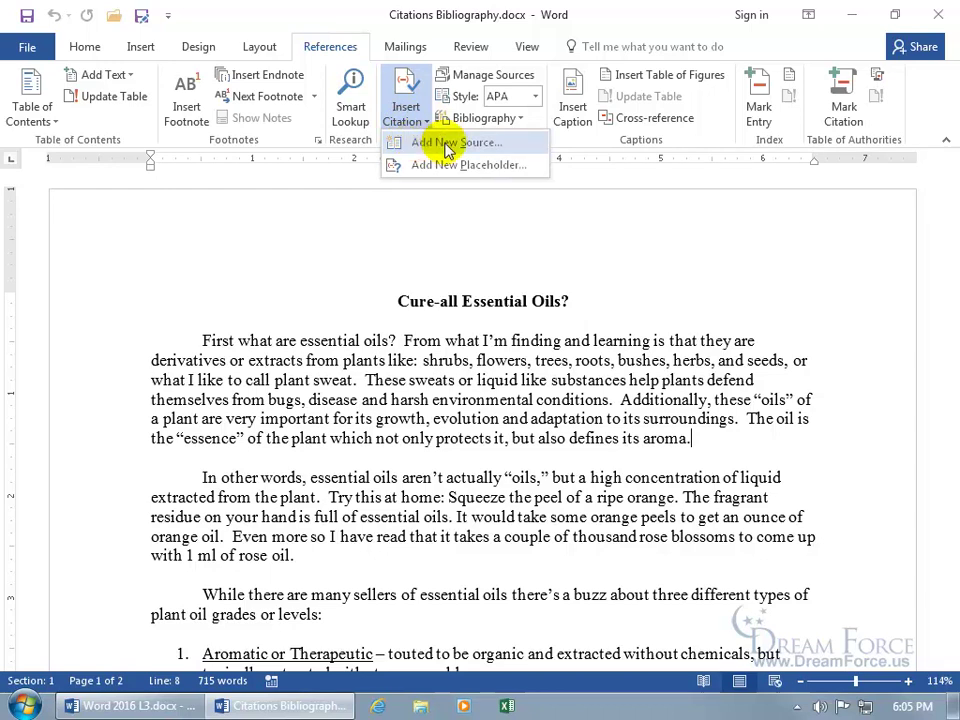
click(555, 150)
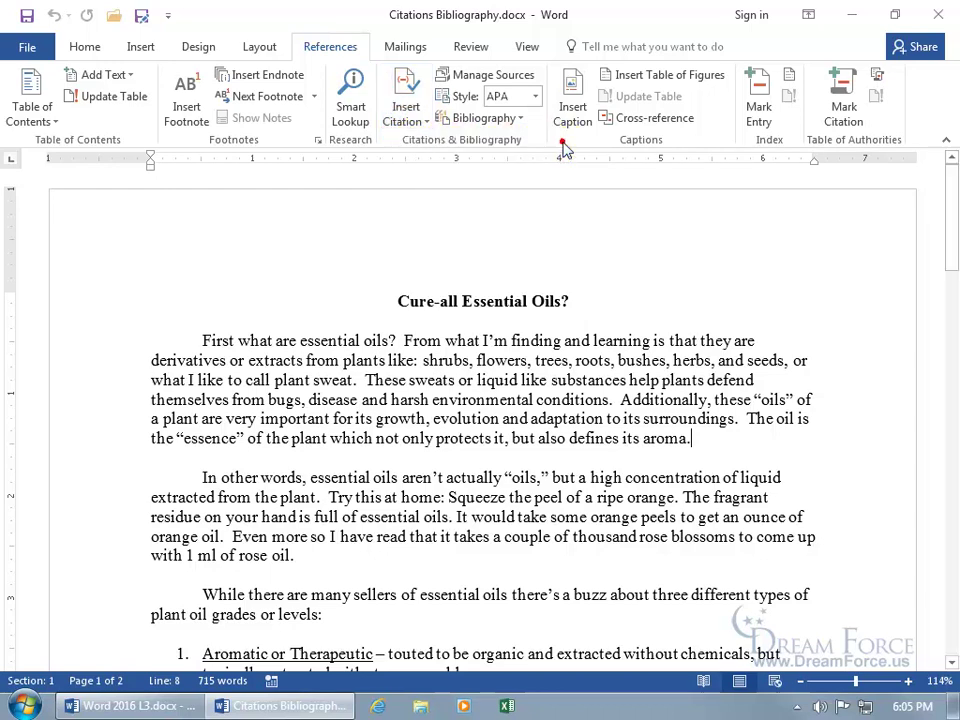
click(536, 97)
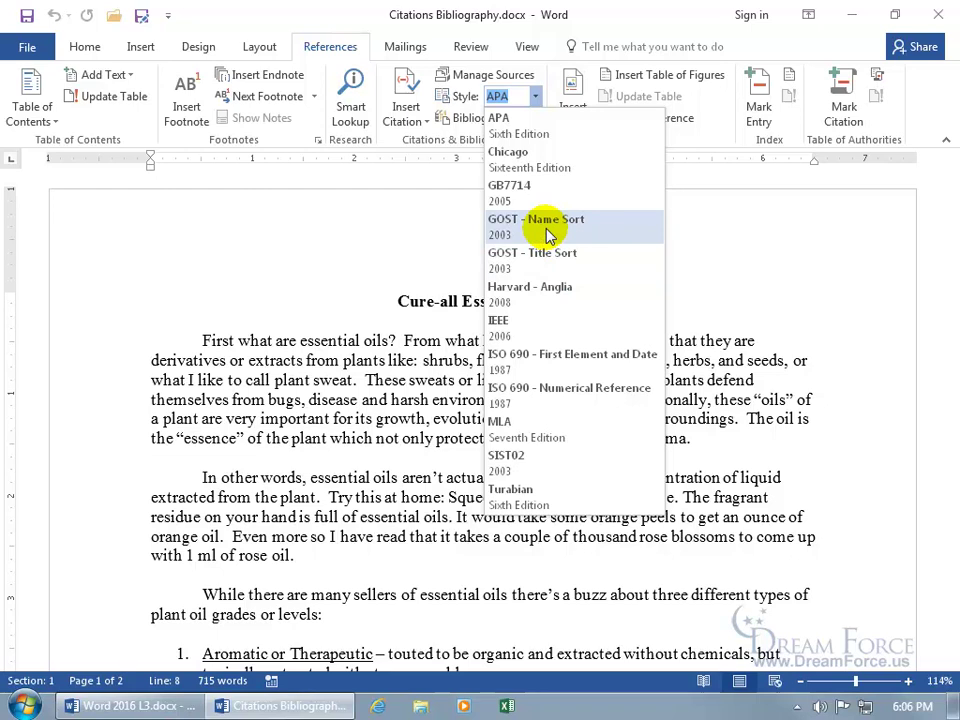
click(347, 47)
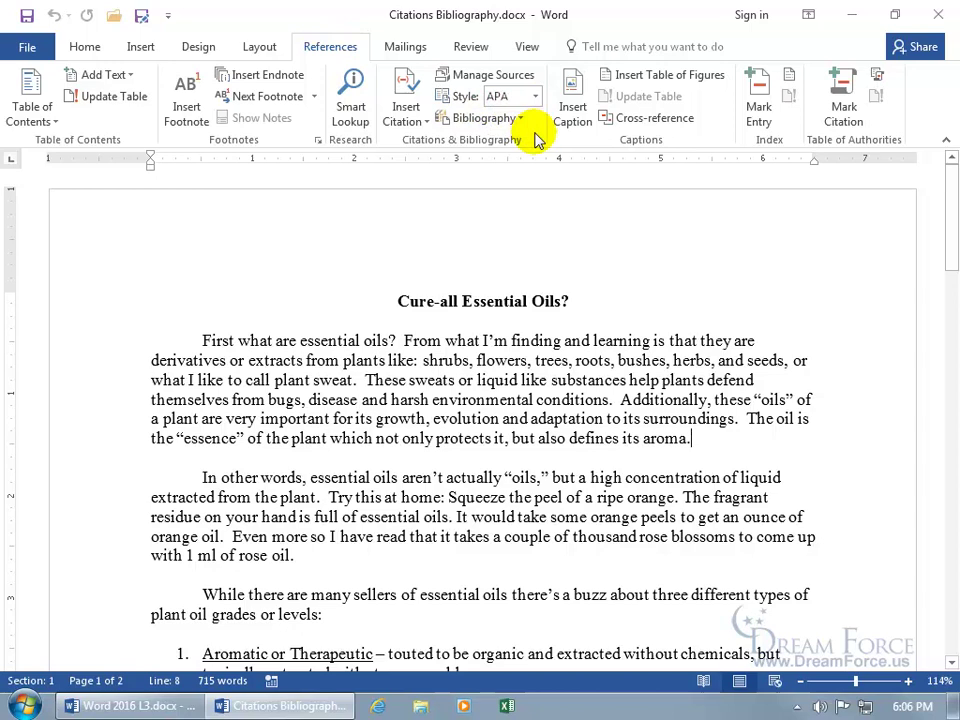
Start a new citation source via Insert Citation > Add New Source with type Report
click(401, 120)
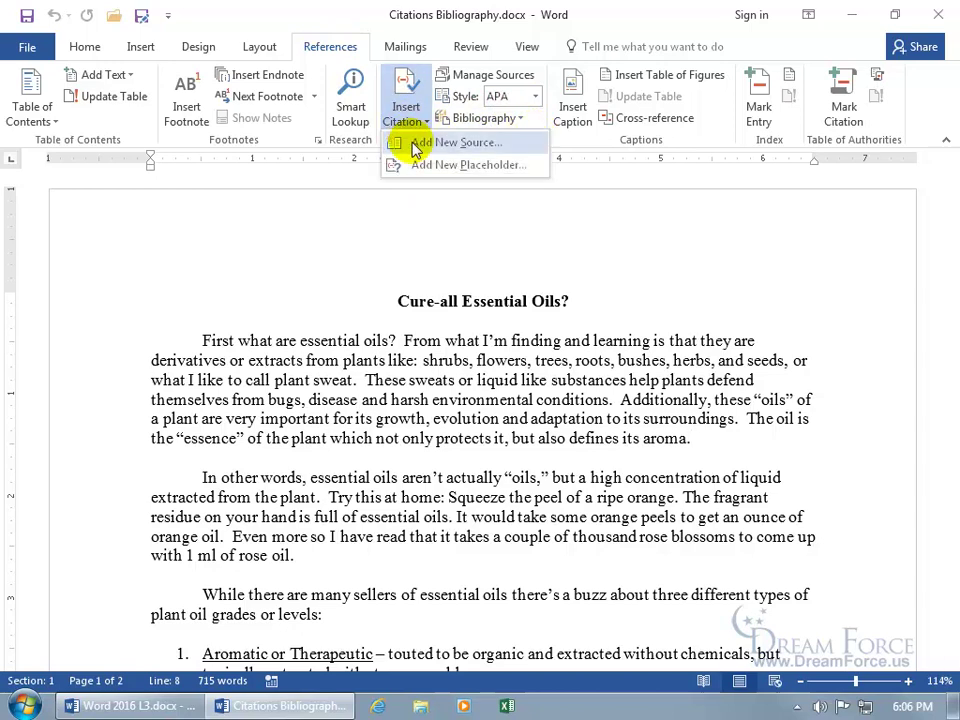
click(410, 142)
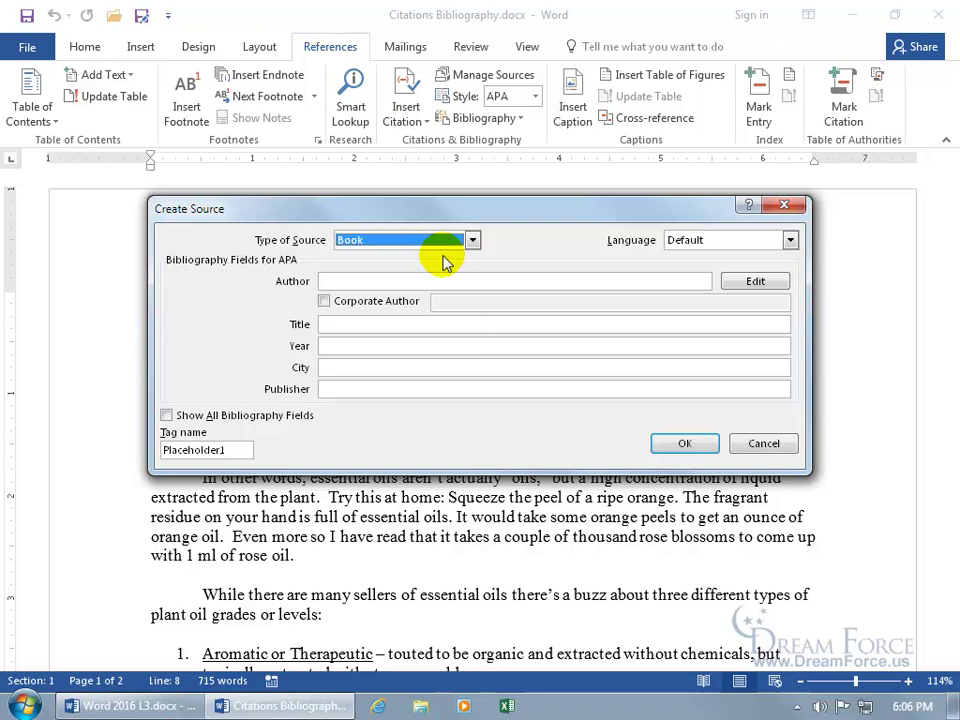
click(472, 240)
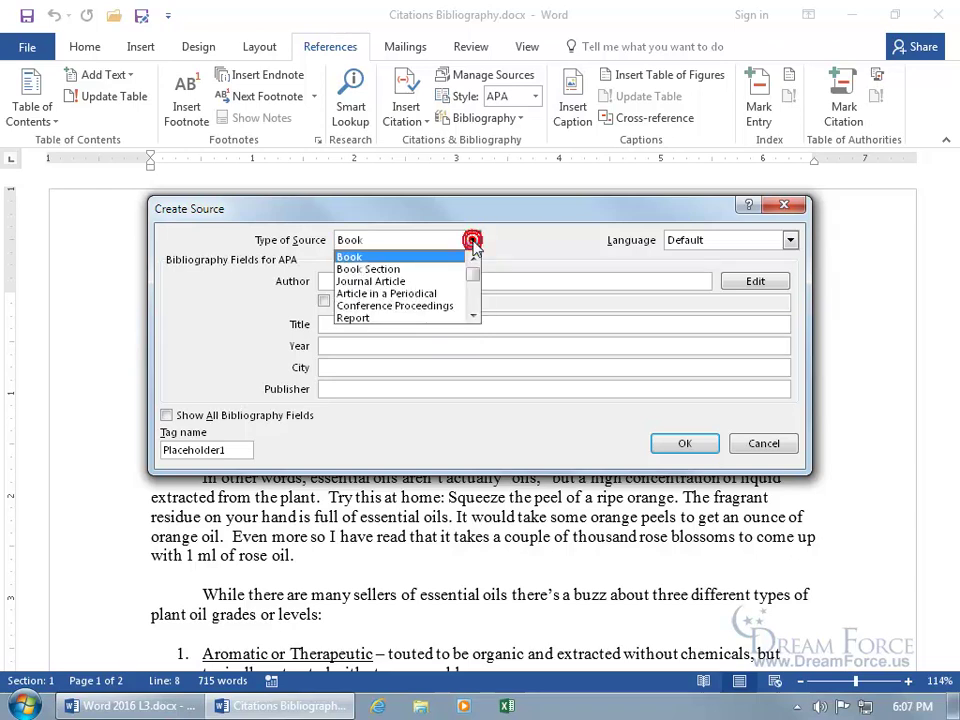
click(473, 316)
click(473, 316)
click(473, 316)
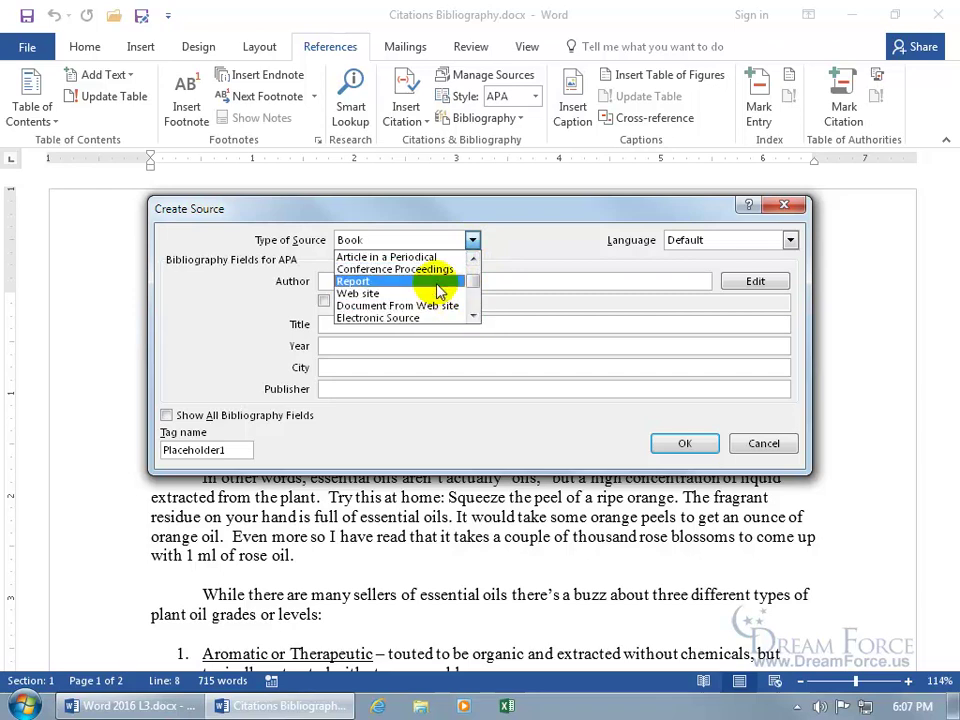
click(438, 287)
Enter two author names in the Author field, last name first and separated by a semicolon
click(432, 283)
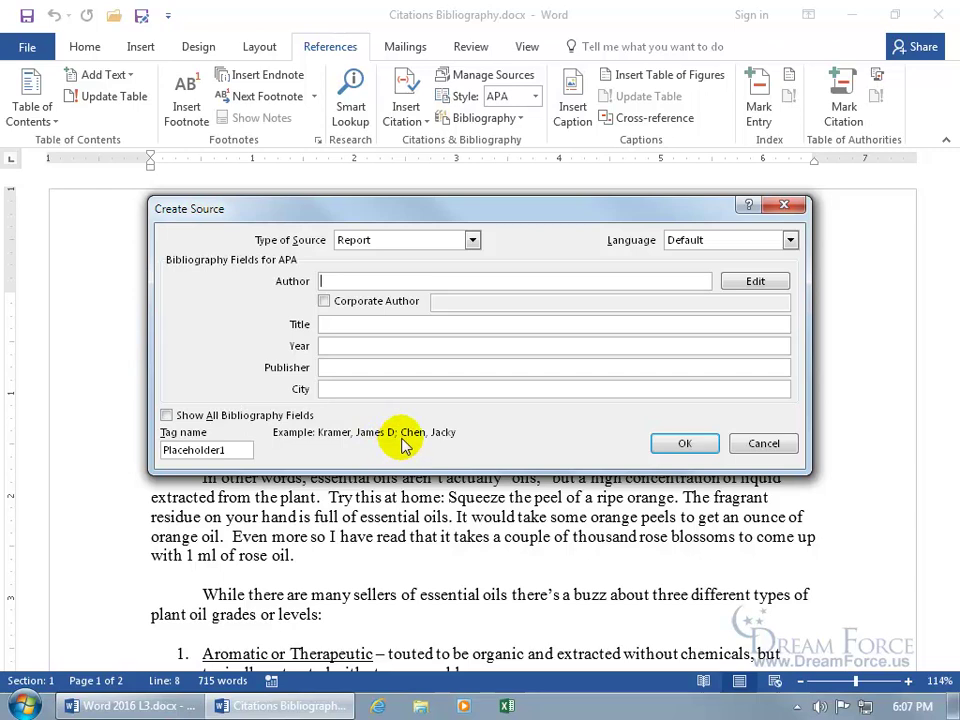
text(Doo, Shaggy)
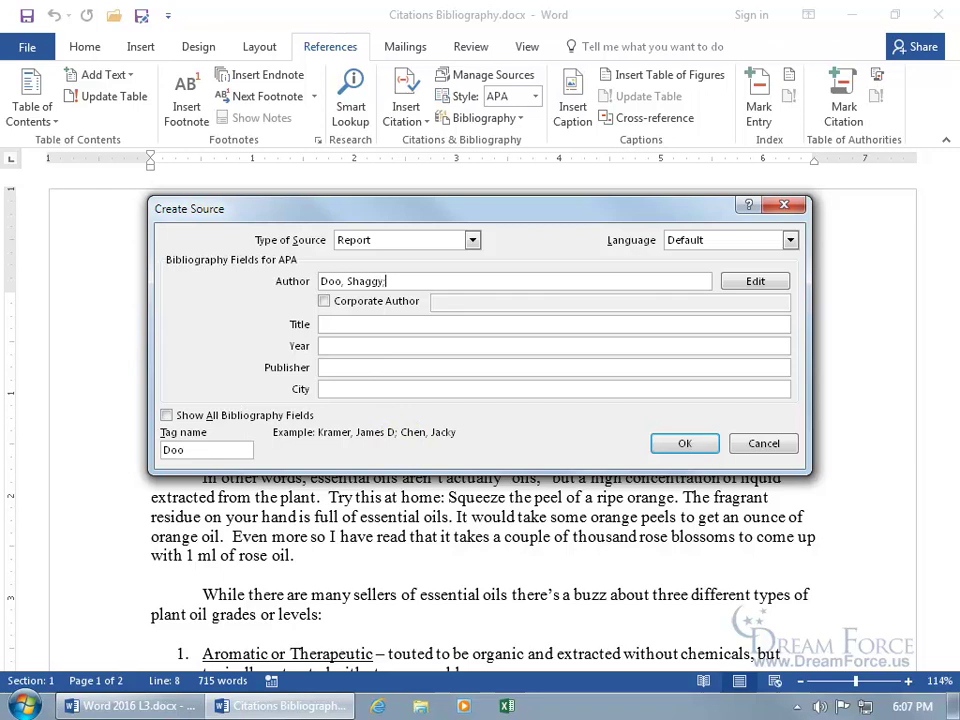
text(; Kershaw, Kirt)
In the author name editor, move the second author to first and add a third author
click(738, 282)
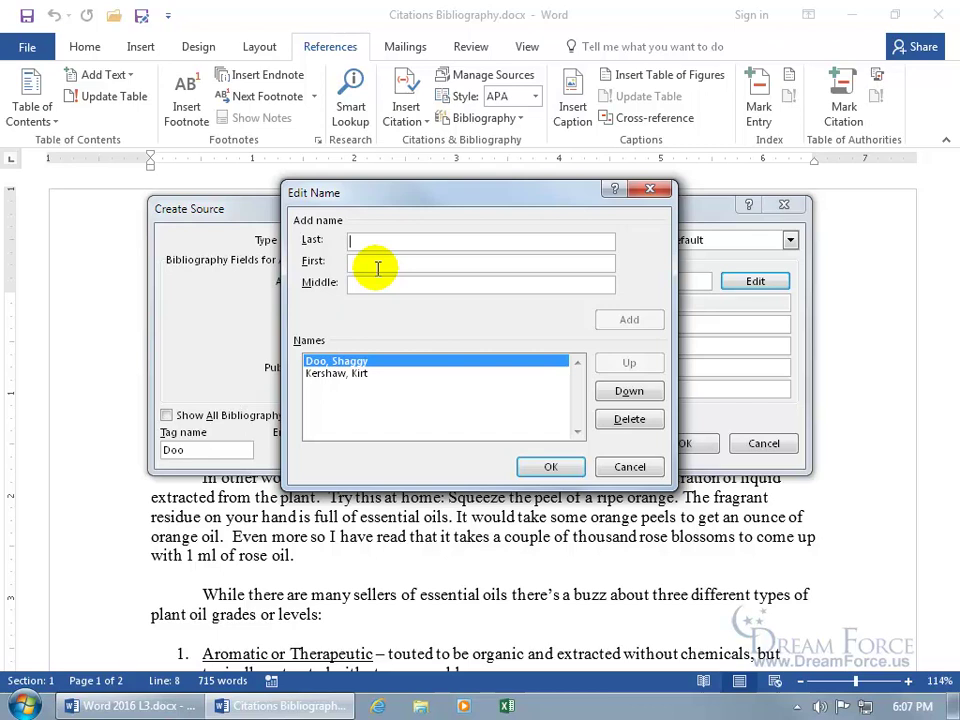
click(367, 376)
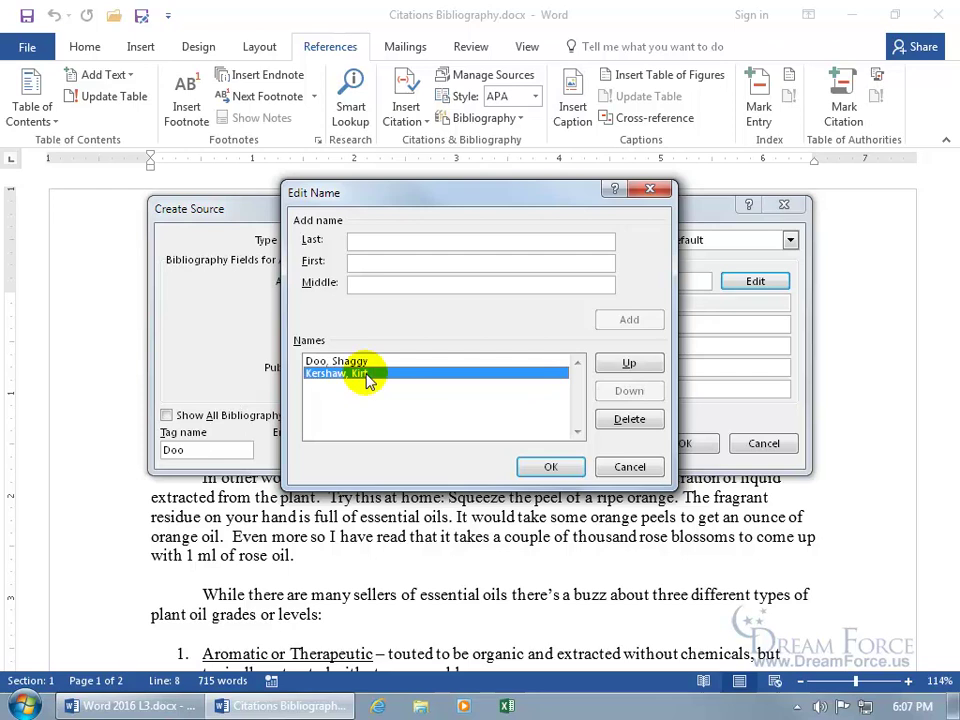
click(620, 364)
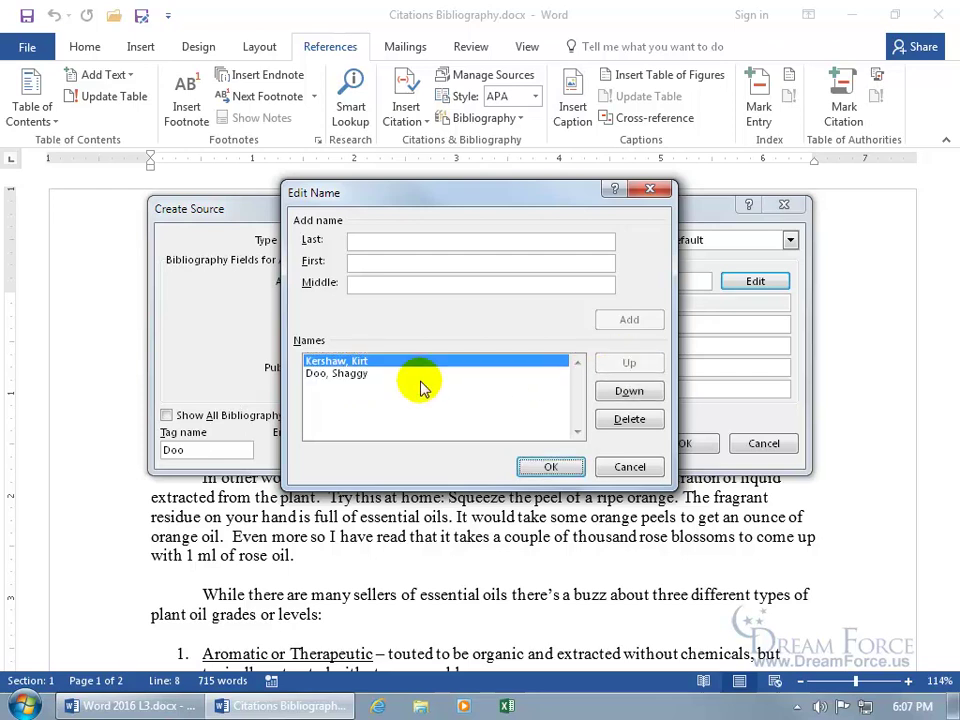
click(399, 244)
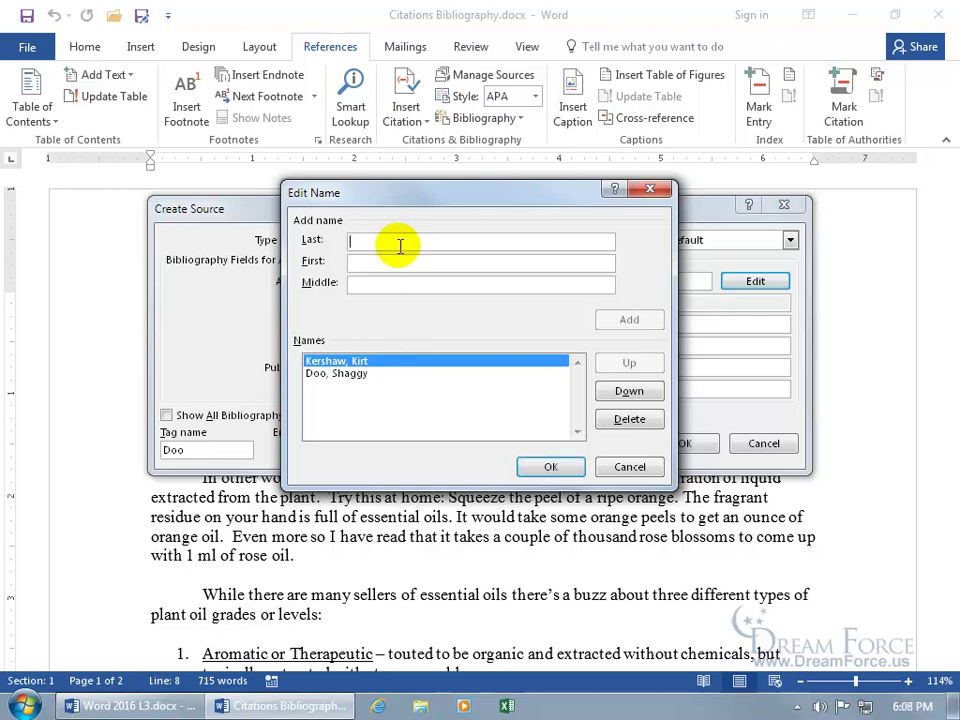
text(M)
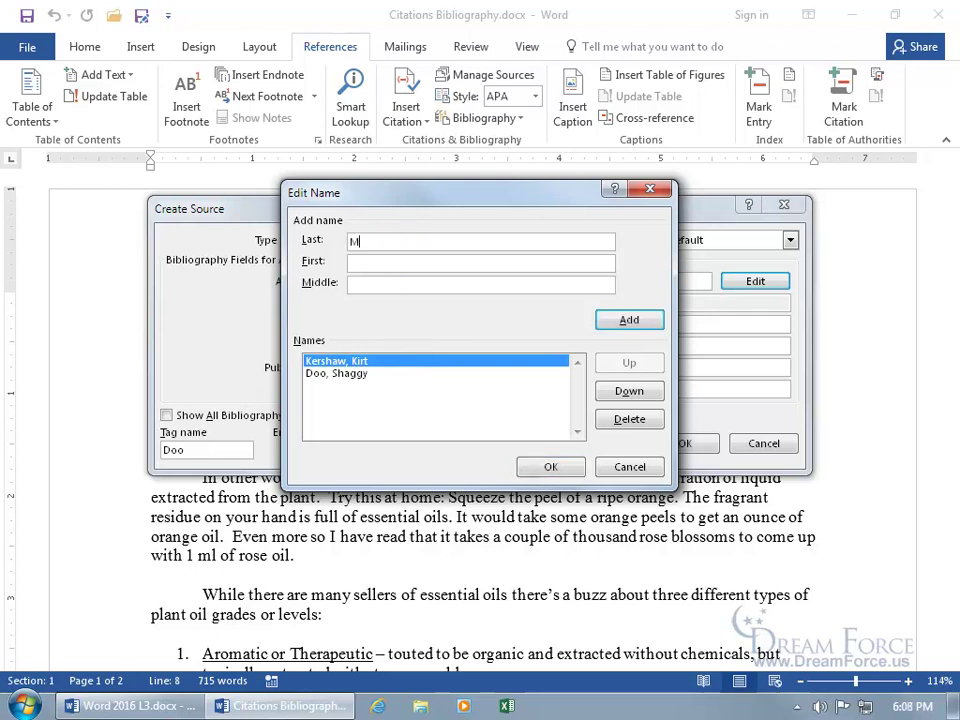
text(cStuffins, Doc)
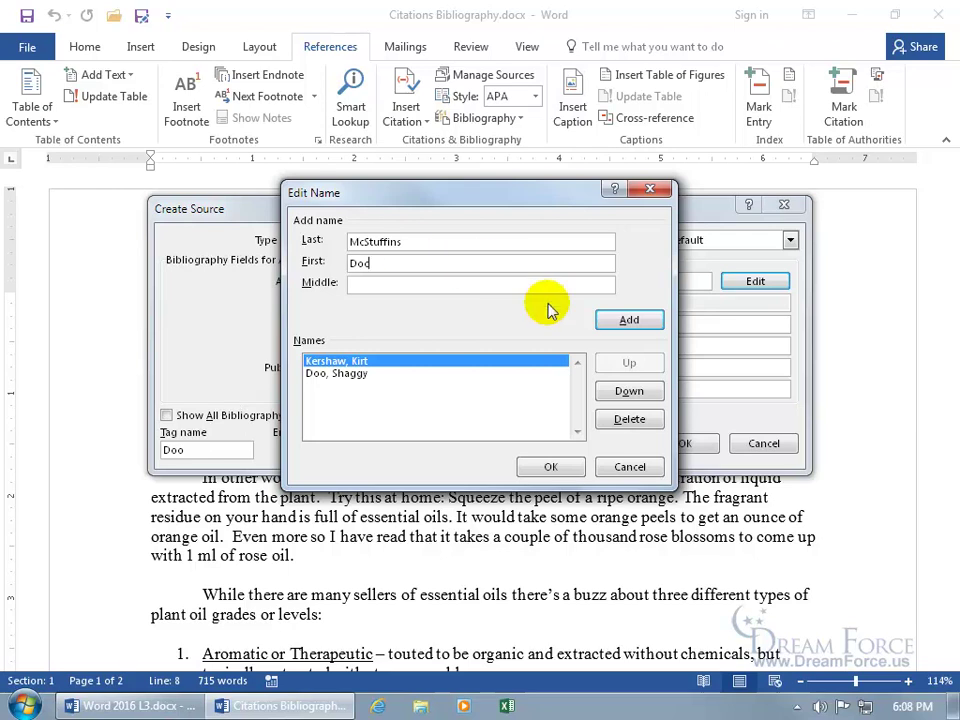
click(605, 320)
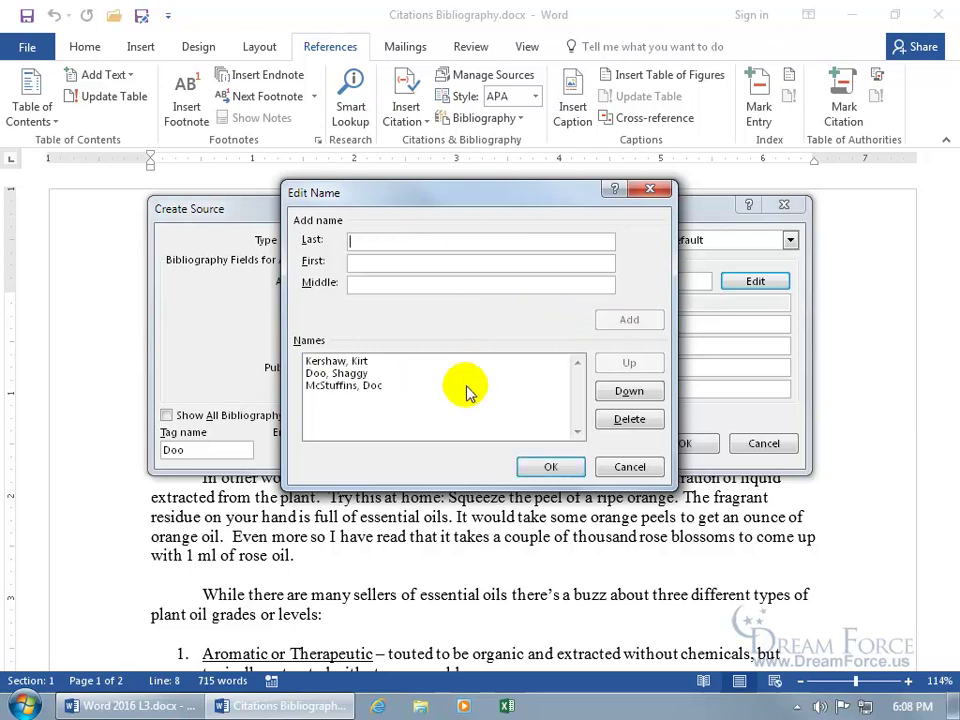
click(562, 469)
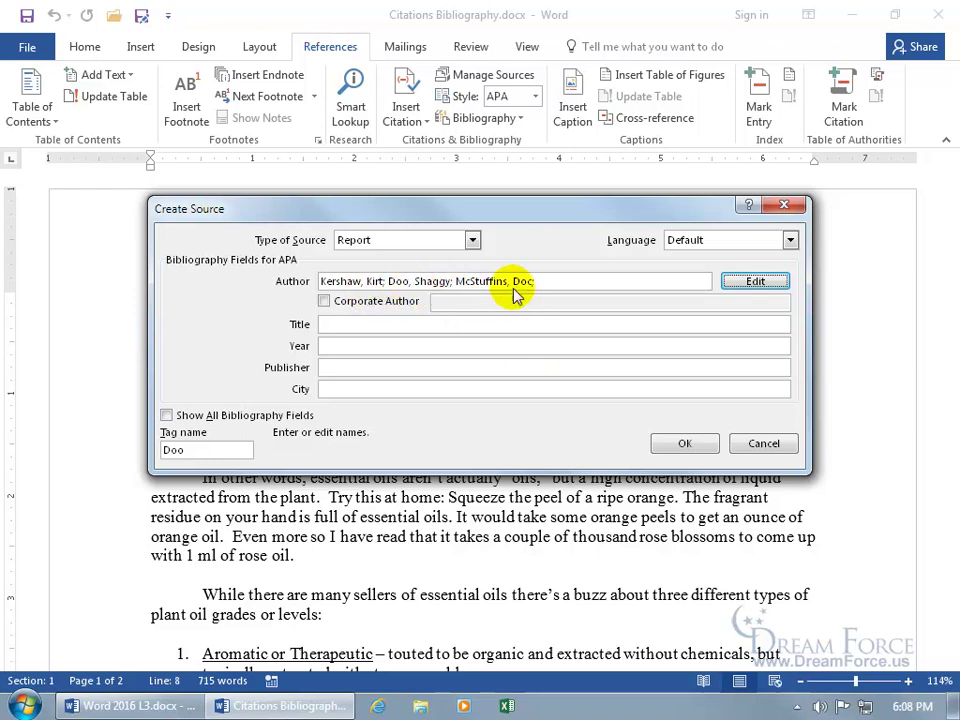
Remove the first and last authors in the name editor, leaving a single author
click(757, 281)
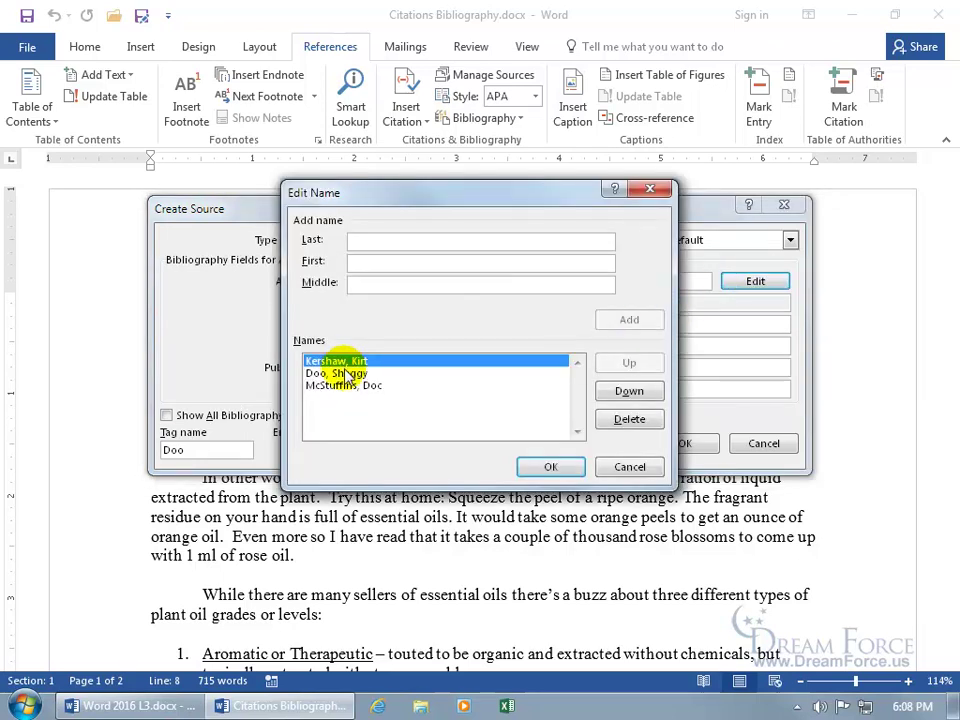
click(624, 419)
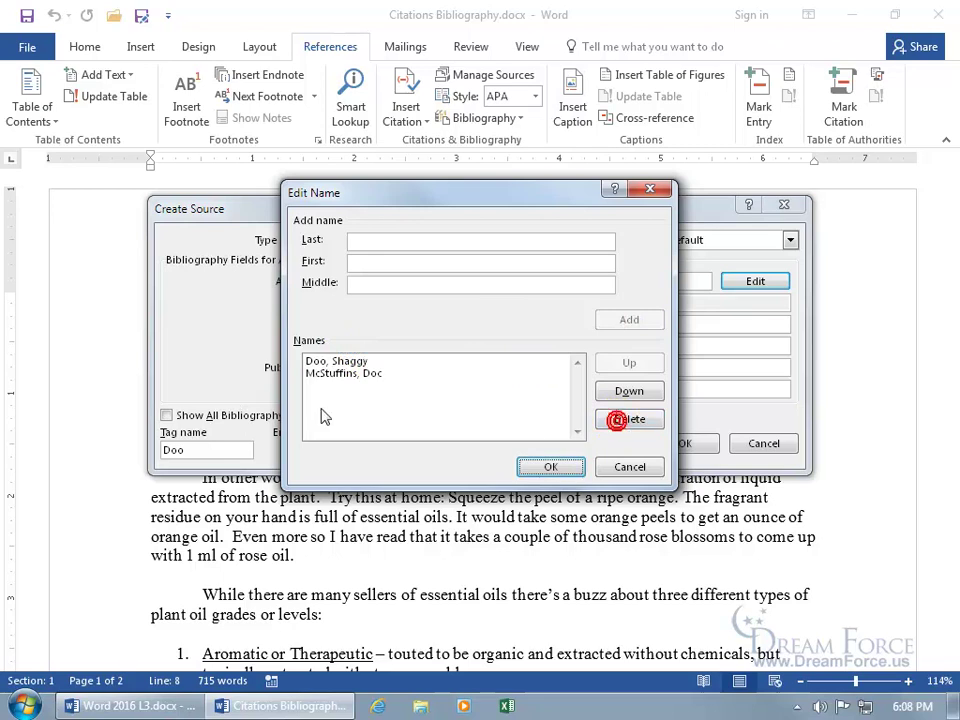
click(342, 373)
click(625, 419)
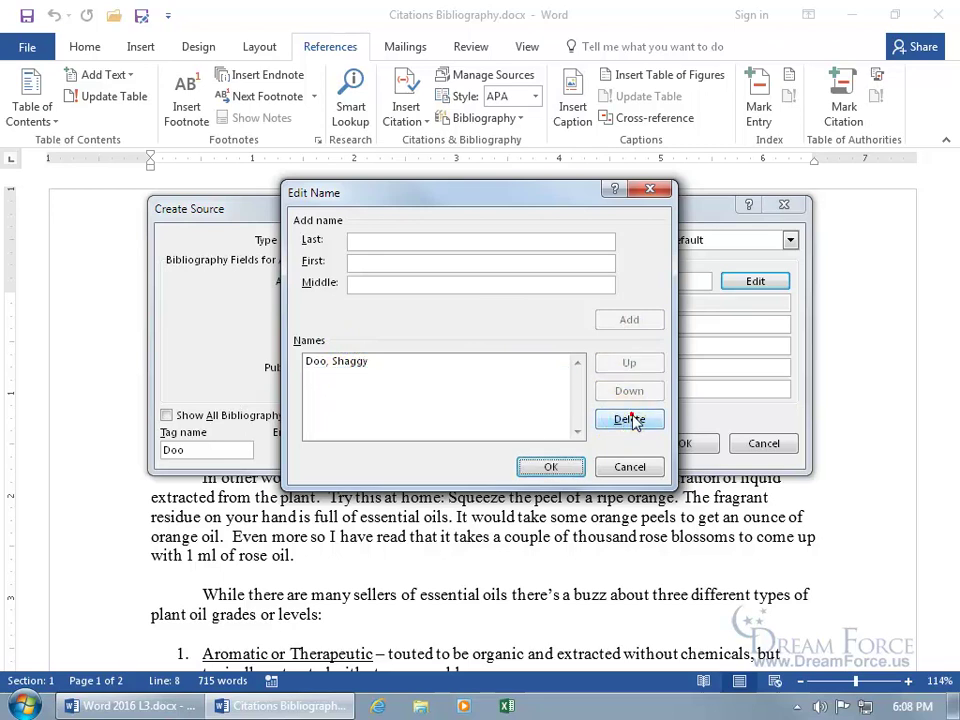
click(550, 467)
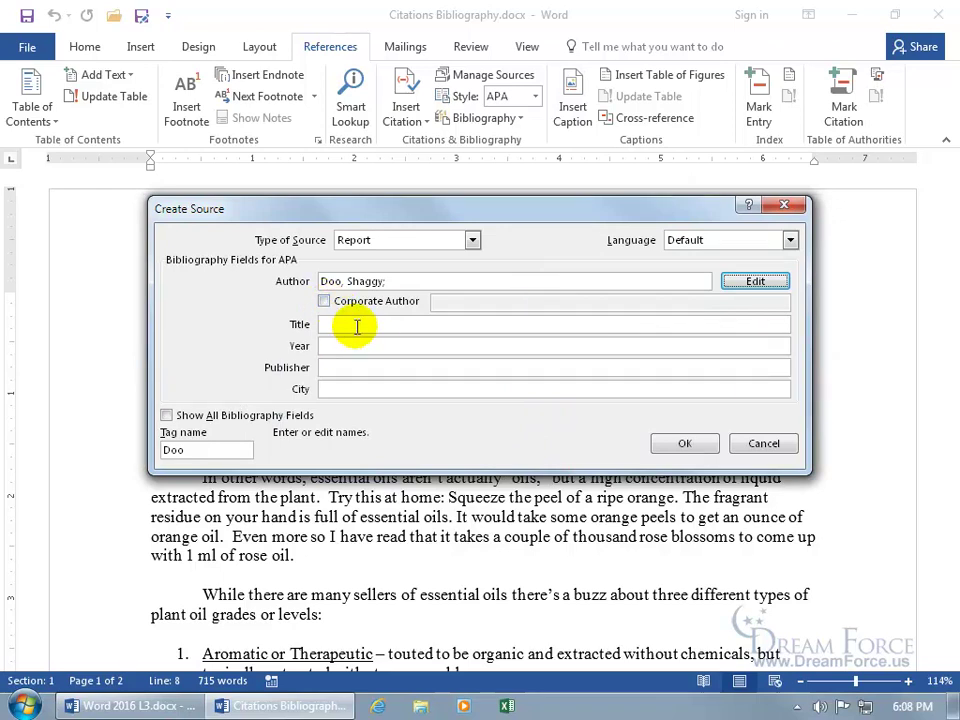
Enter title 'Essential Oils For A Healthier Lifestyle' and year 2016, briefly viewing all bibliography fields
click(354, 325)
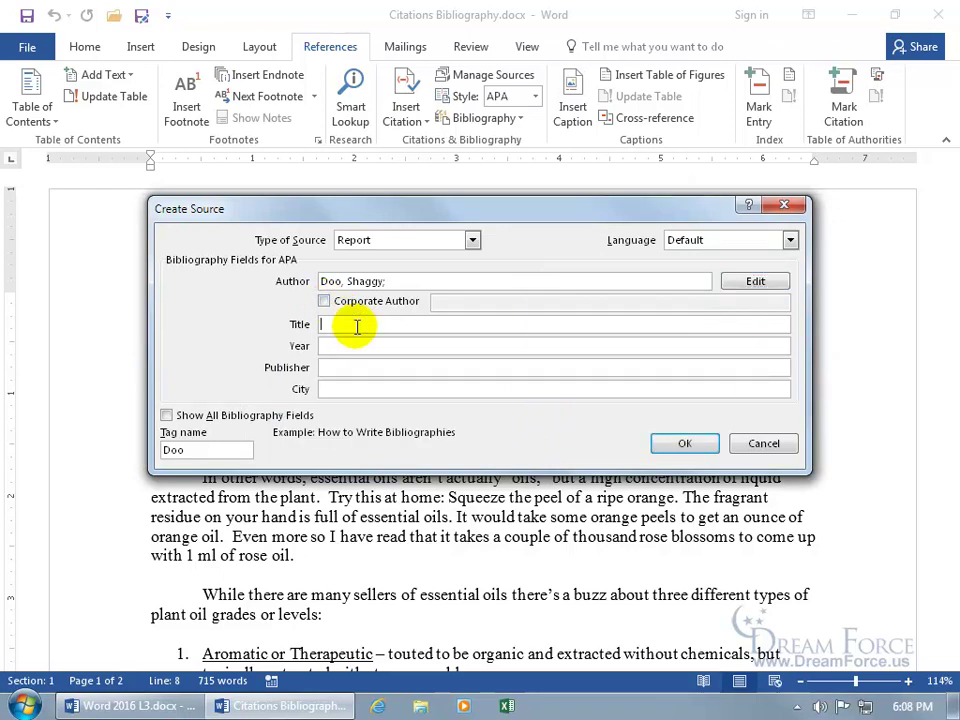
text(Essential Oils For A Healthier Lifestyle)
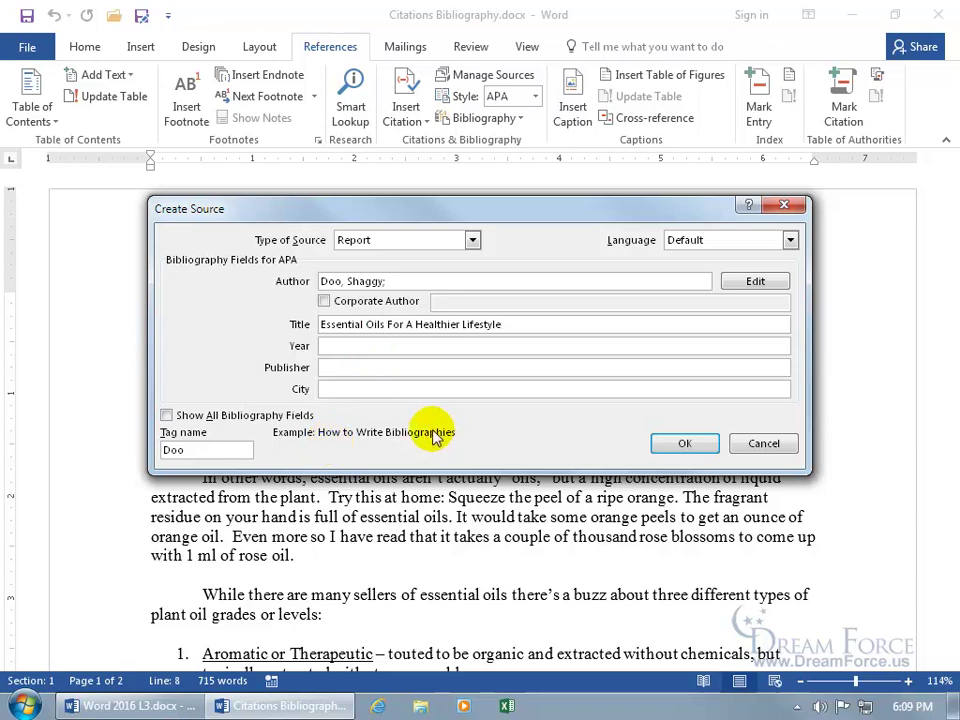
click(366, 346)
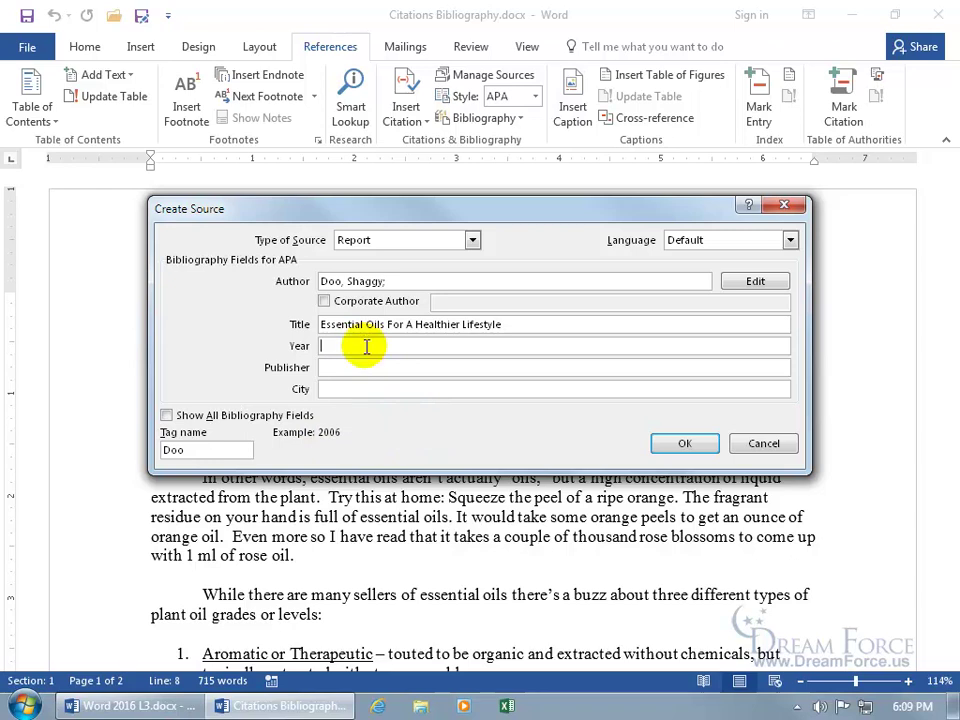
text(2016)
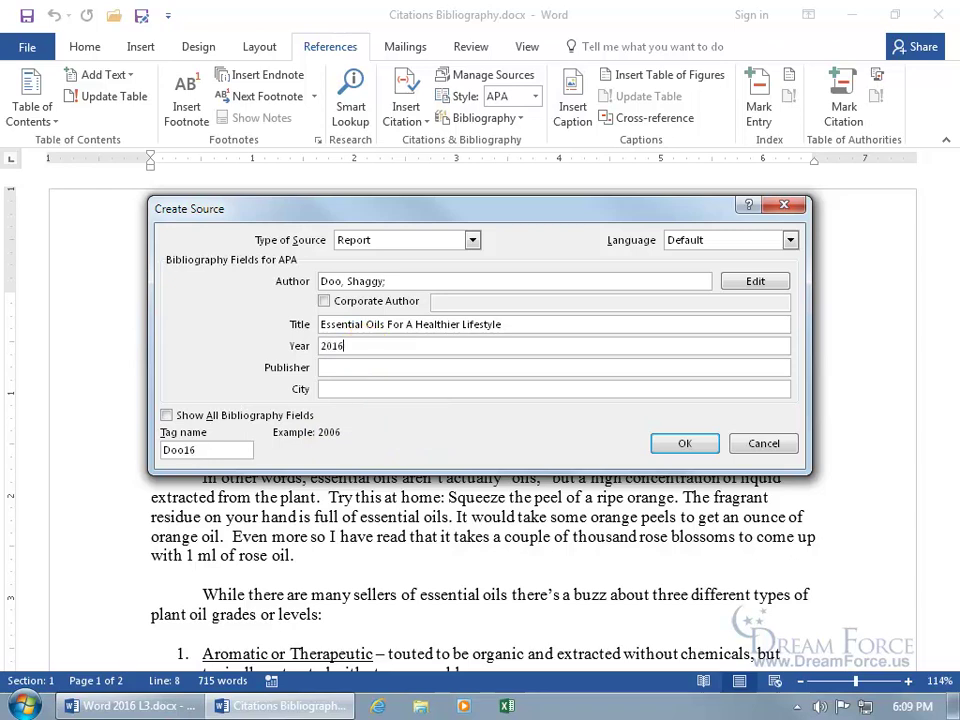
click(400, 367)
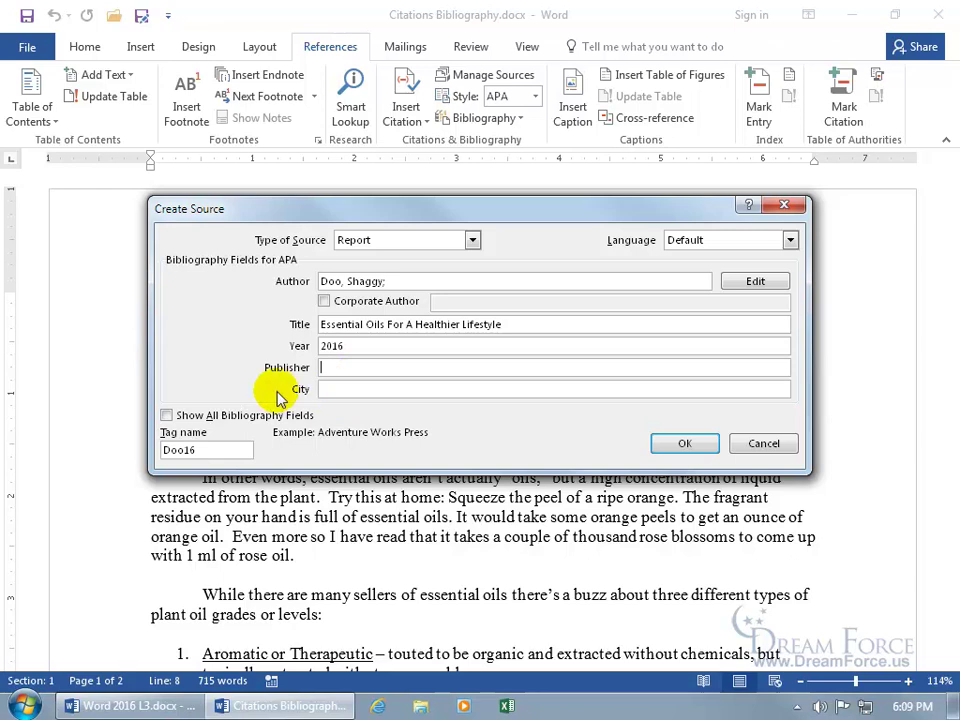
click(166, 415)
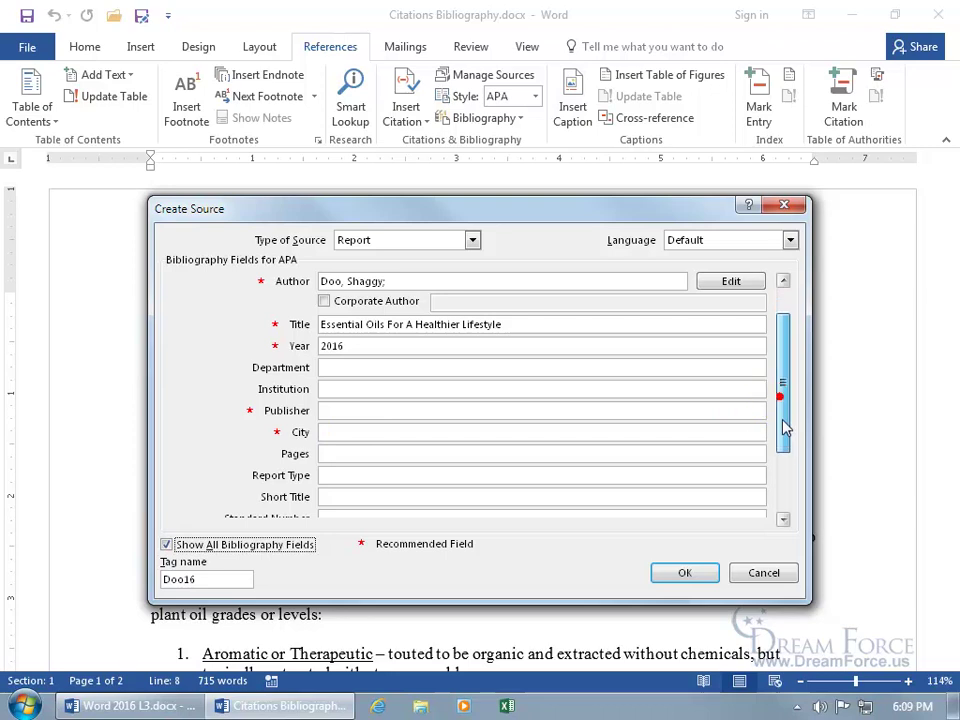
drag(784, 437, 785, 352)
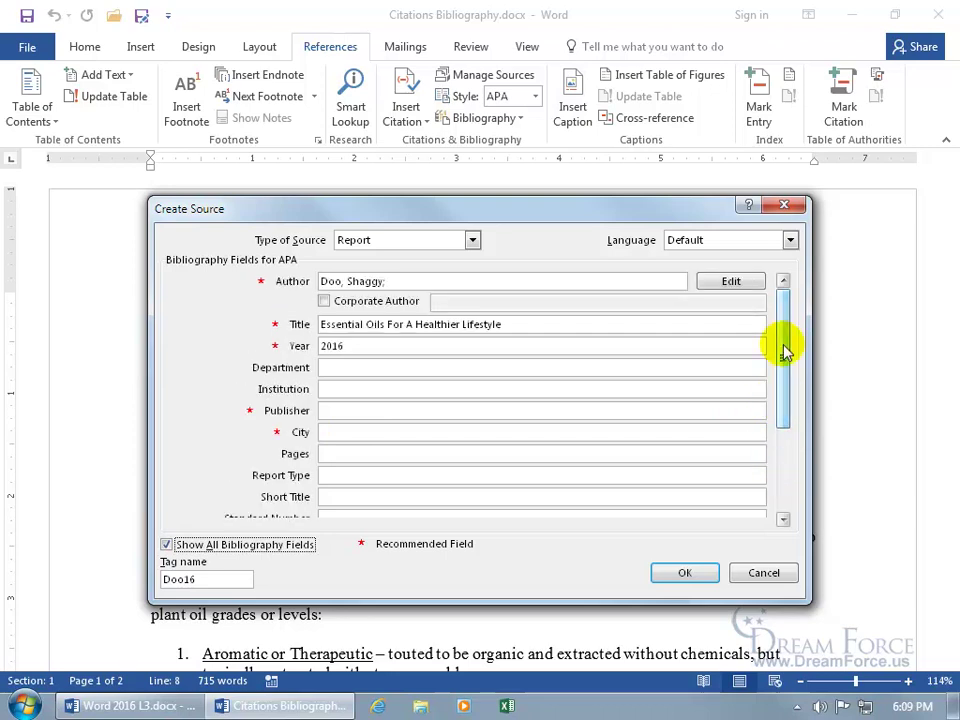
click(167, 544)
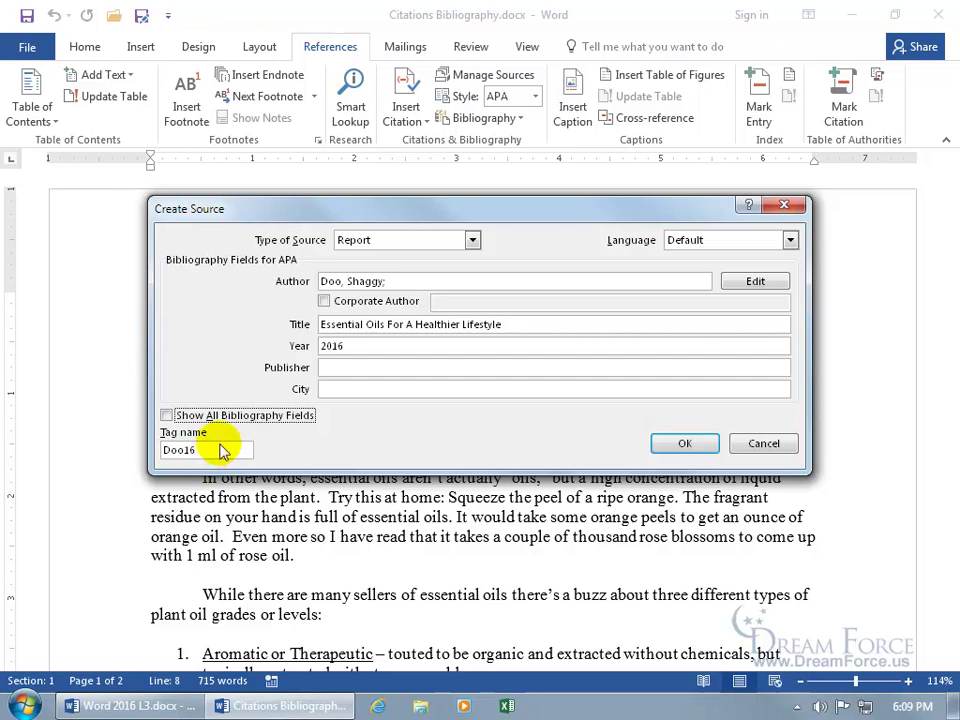
Insert the 2016 citation after the opening paragraph, review its source unchanged, then scroll to Lavender
click(676, 443)
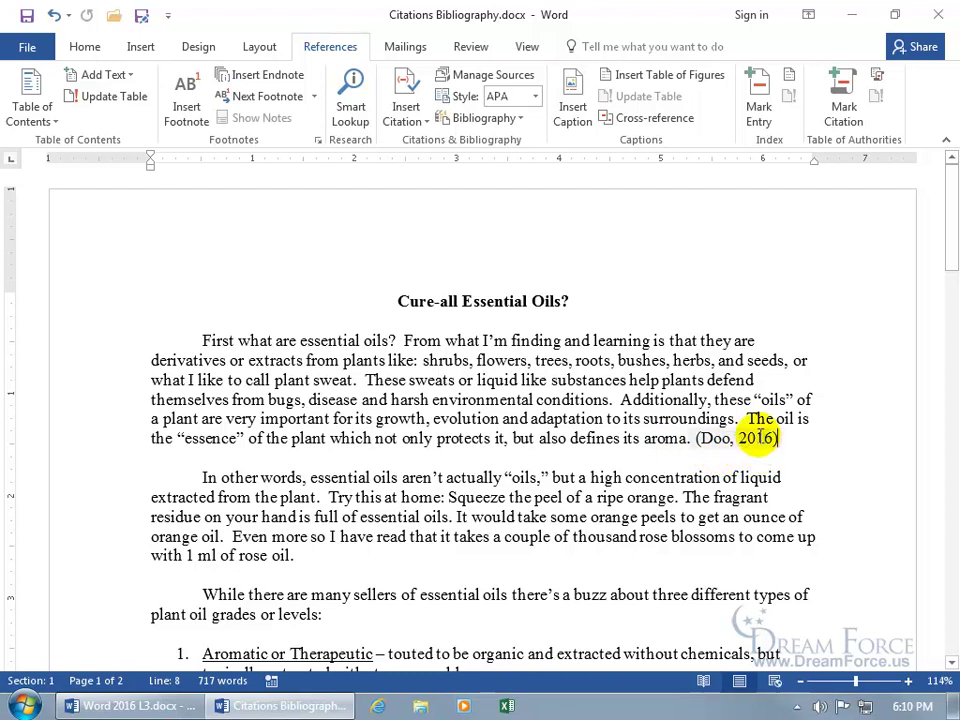
click(750, 438)
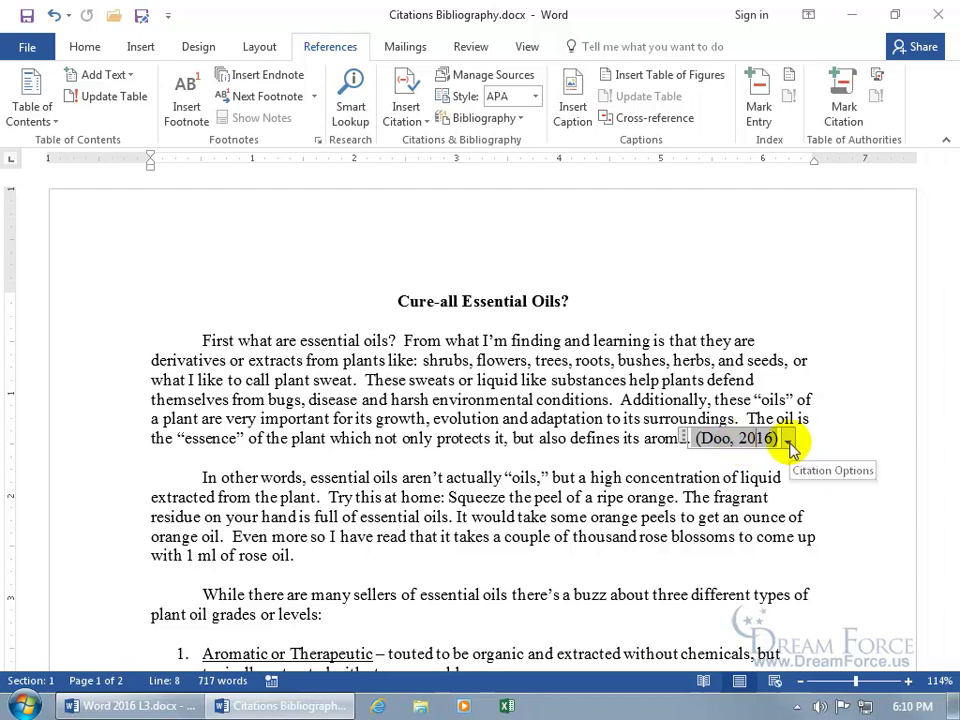
click(789, 444)
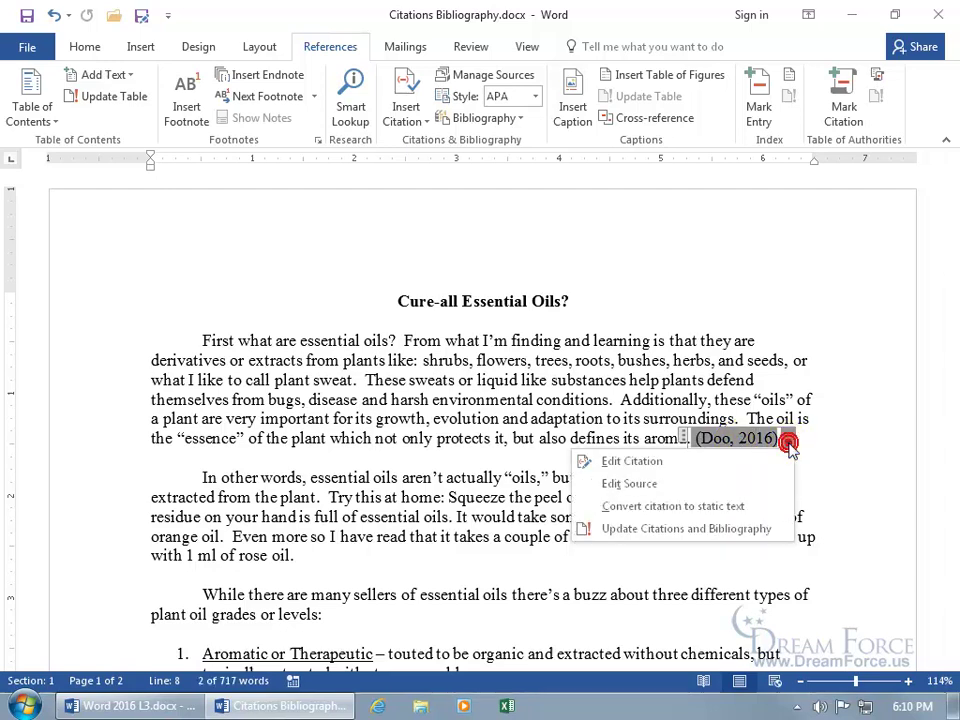
click(736, 480)
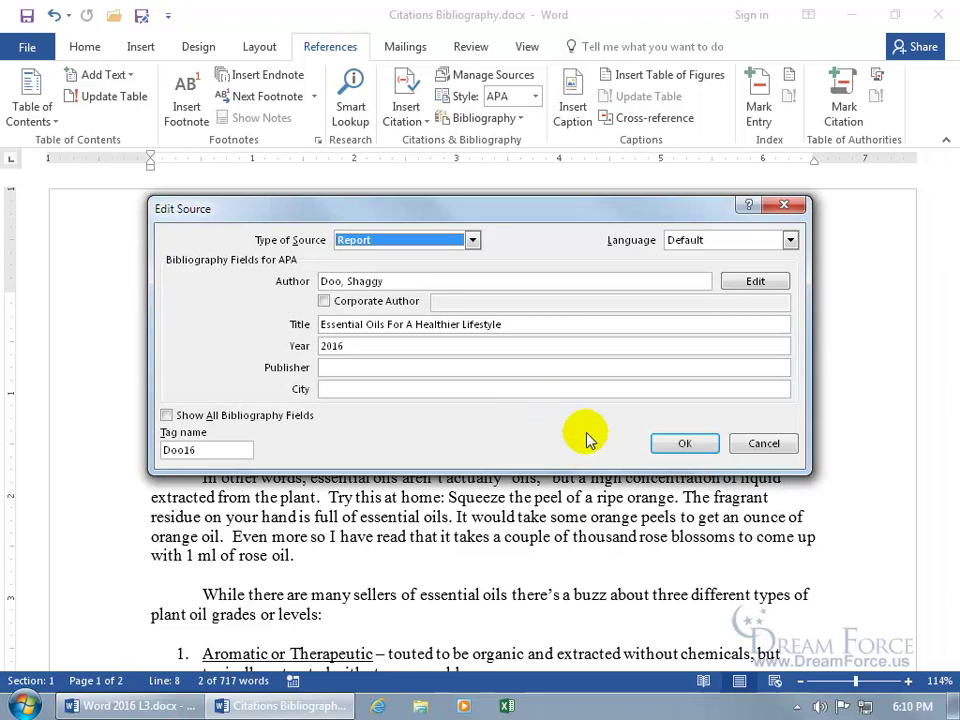
click(680, 444)
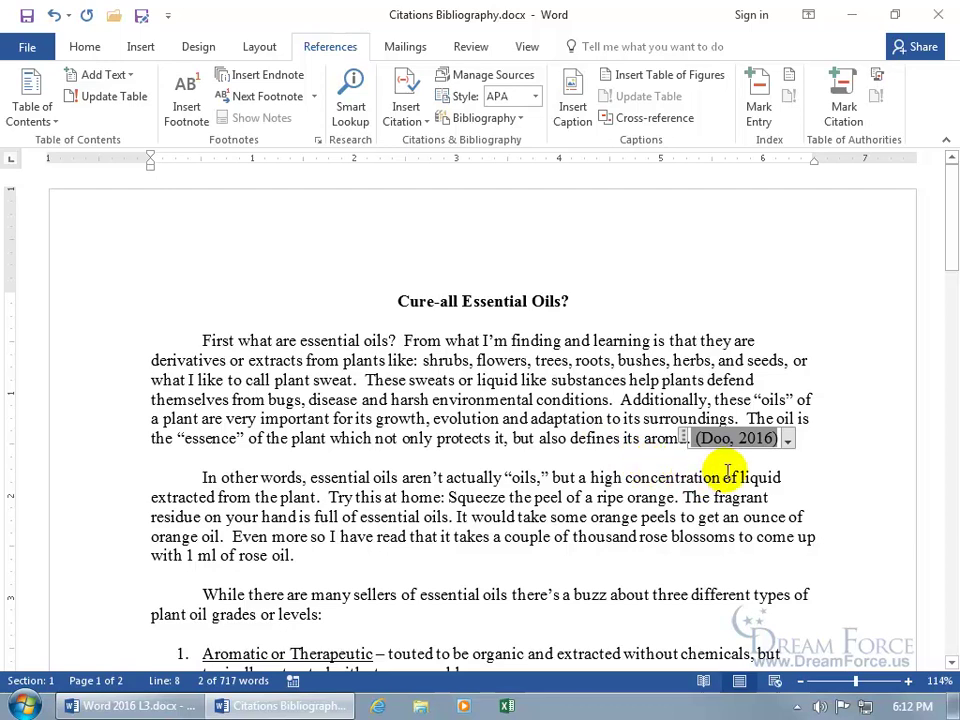
drag(945, 236, 946, 382)
scroll(277, 450, down, 1)
click(720, 391)
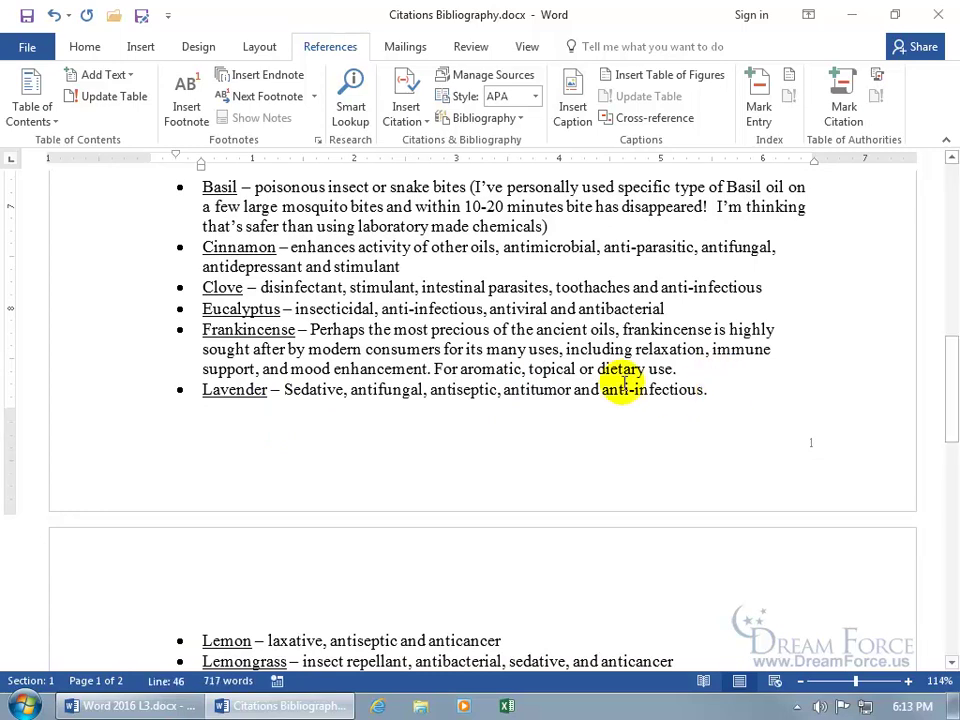
click(405, 121)
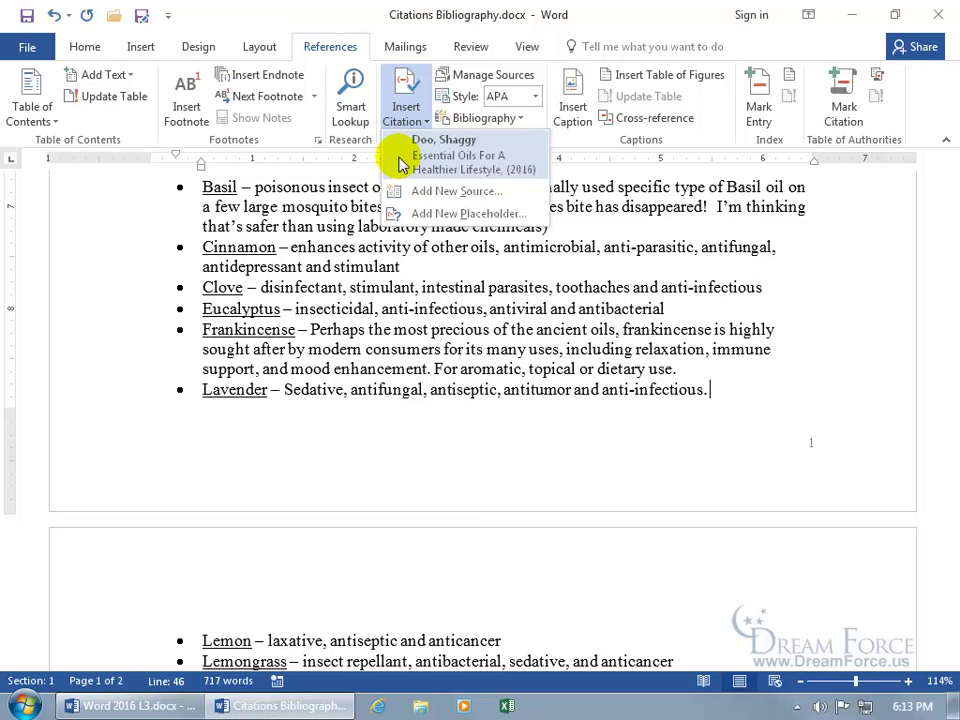
click(400, 160)
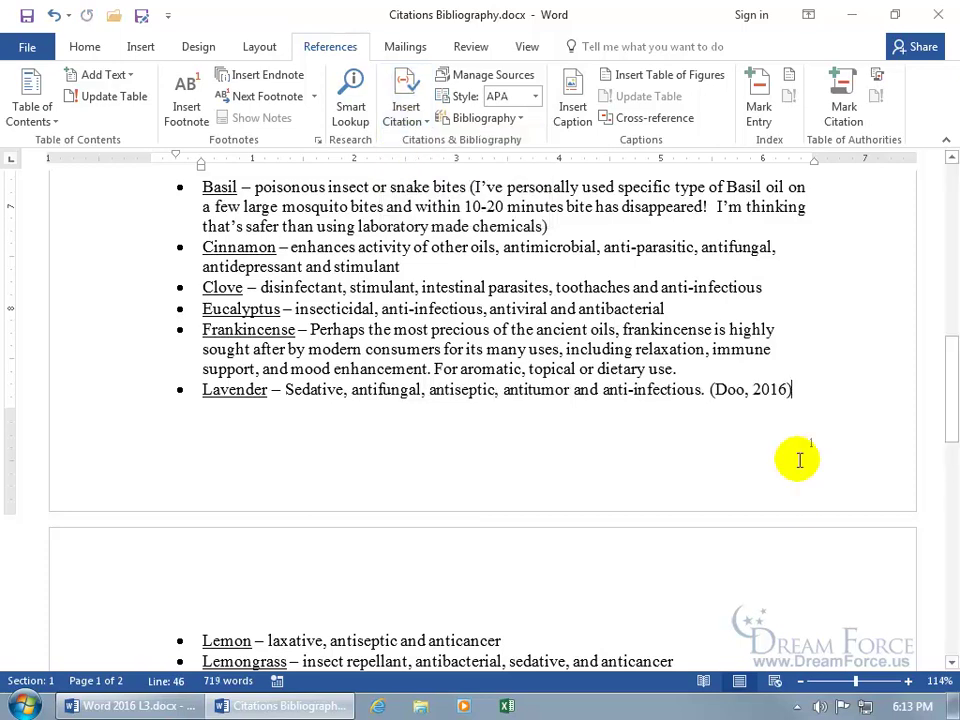
click(54, 15)
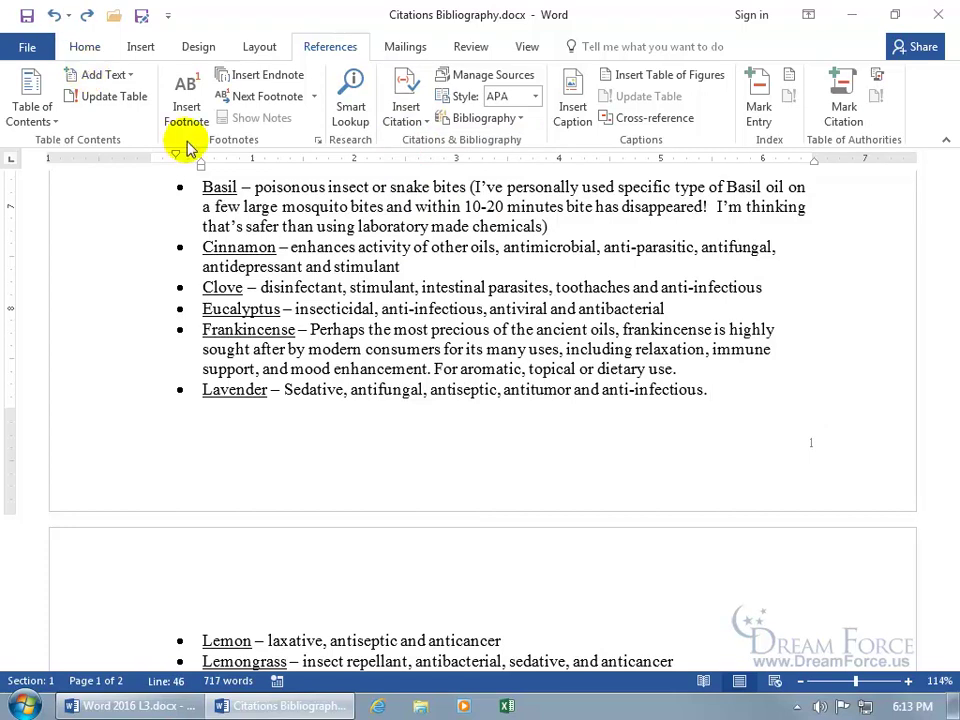
Create a new Web site source with one author, page name Lavender and site name doterra
click(406, 123)
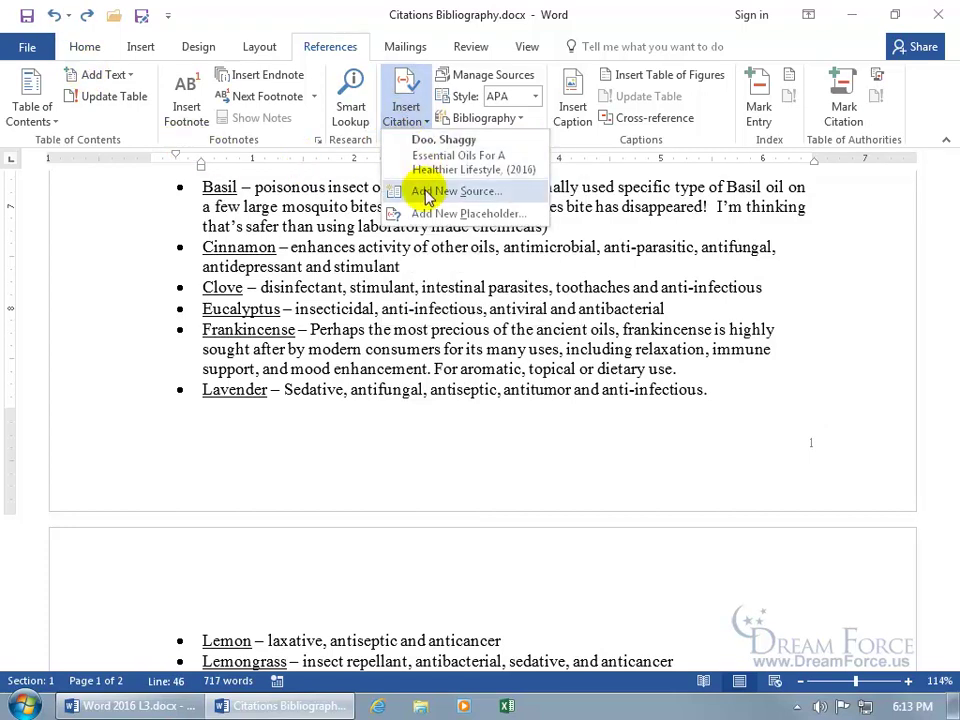
click(428, 193)
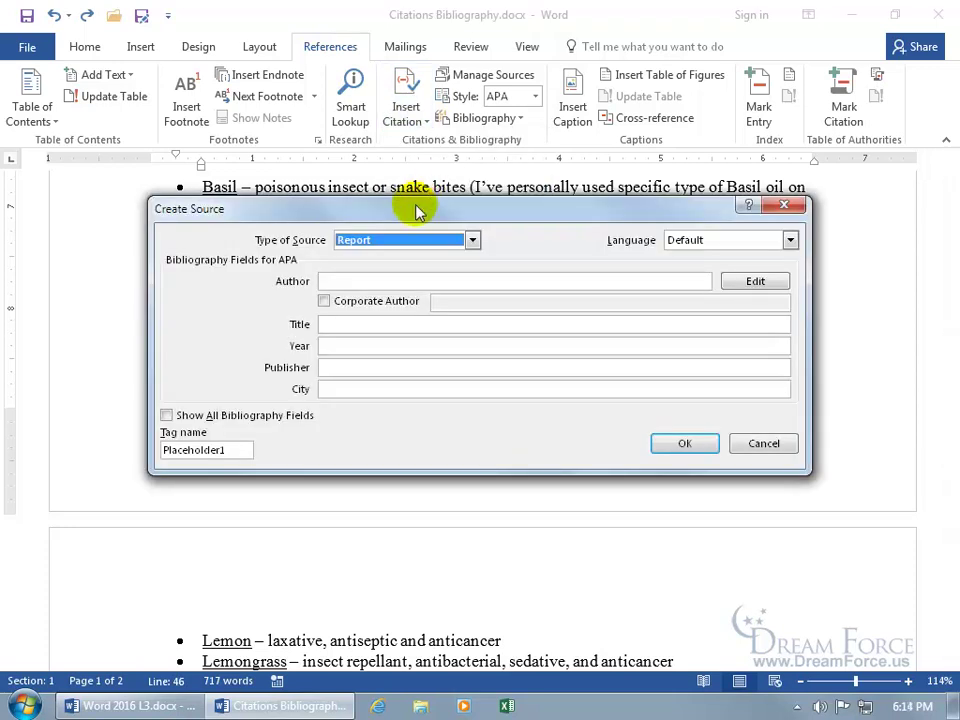
click(471, 240)
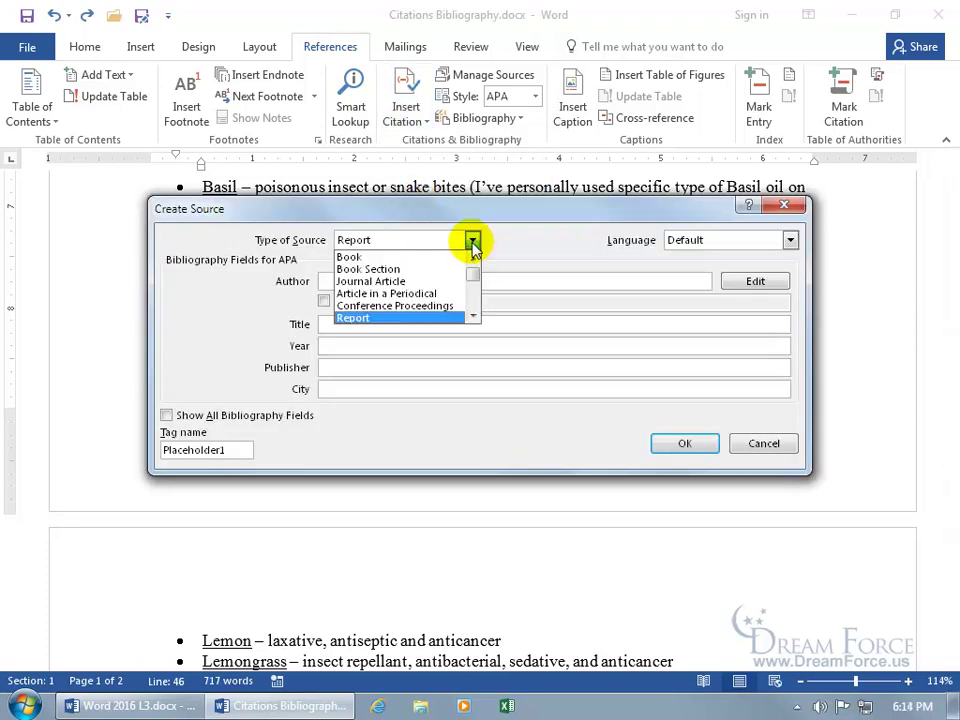
scroll(475, 317, down, 1)
click(428, 295)
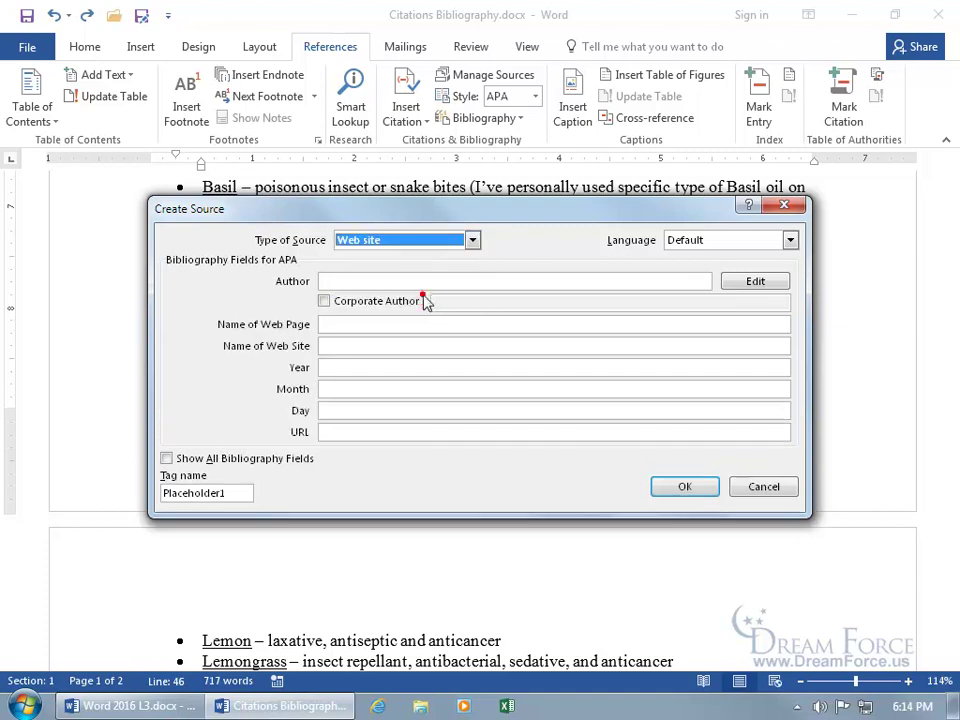
click(399, 279)
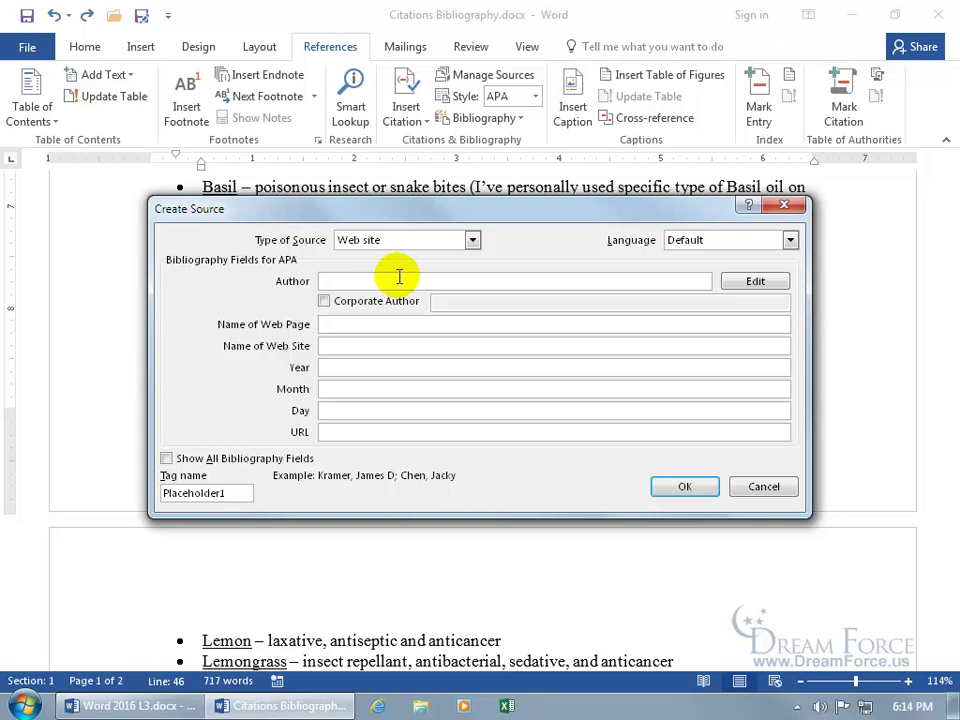
text(Kershaw, Kirt)
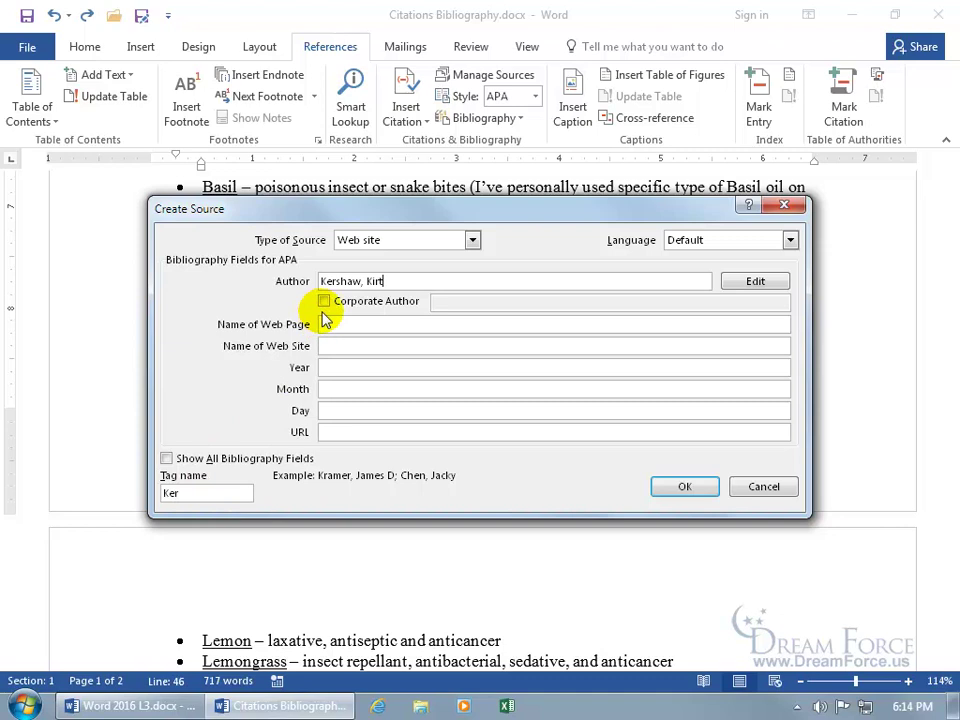
click(335, 323)
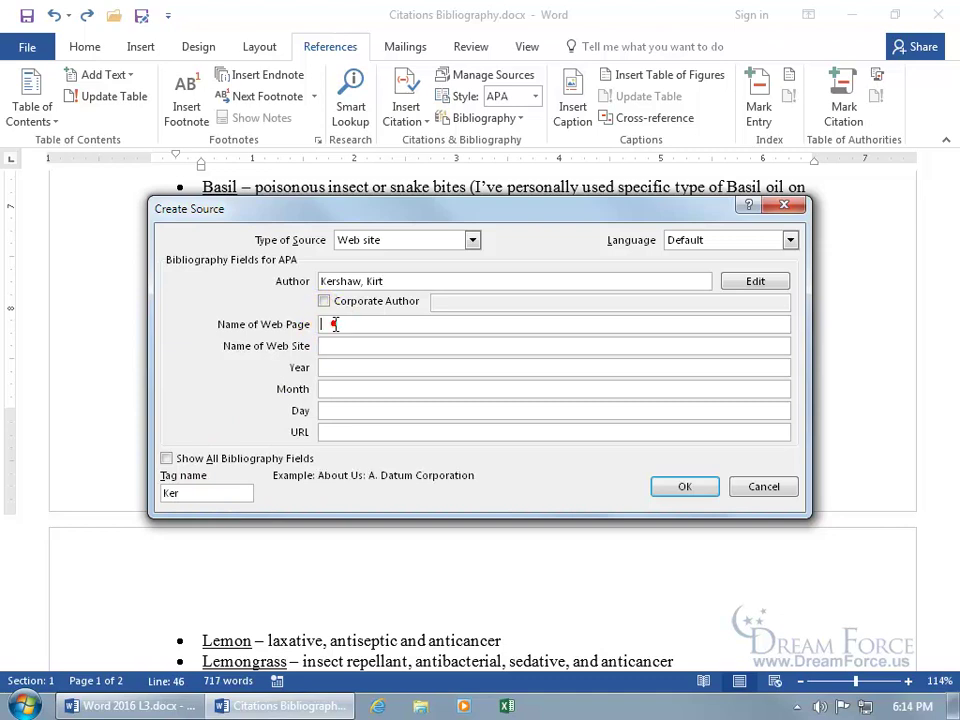
text(Lavender)
click(347, 346)
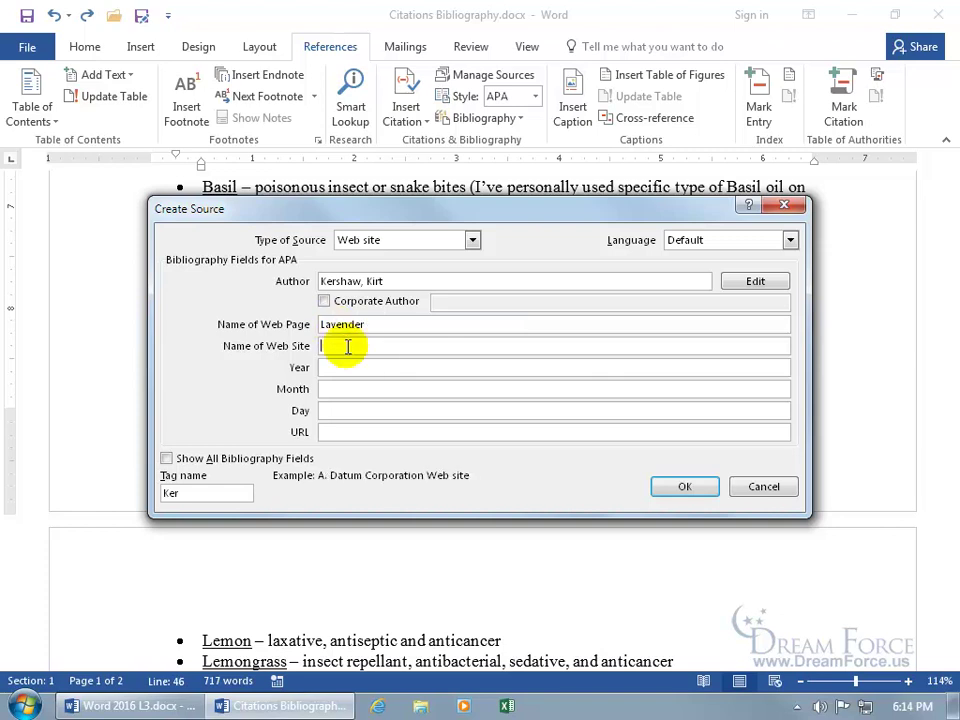
text(doterra)
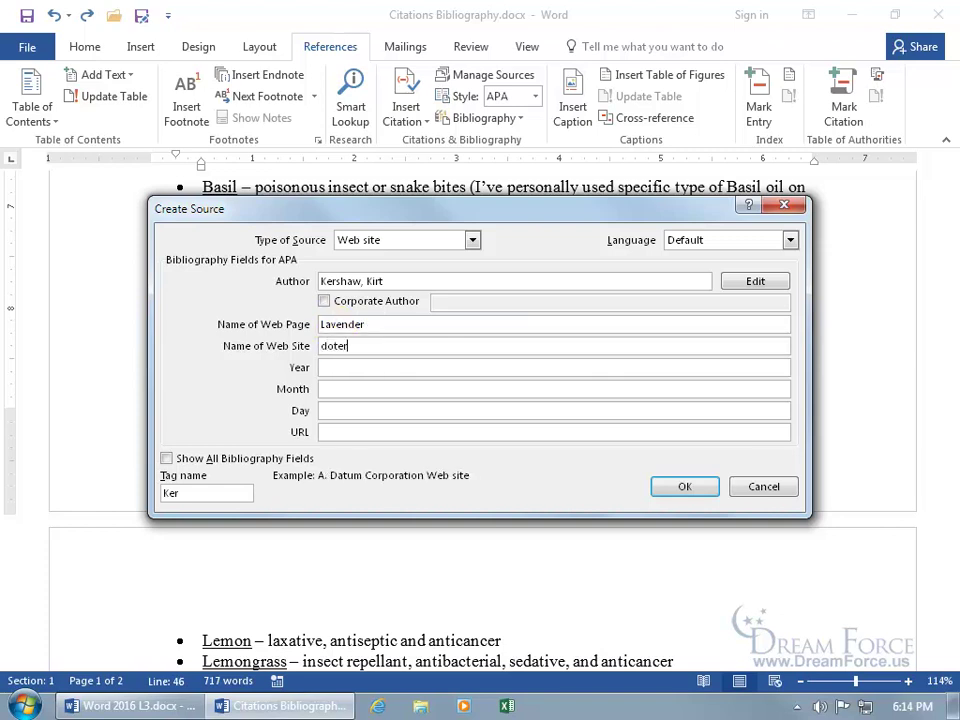
Set the Web site source's date to February 22, 2010
click(343, 368)
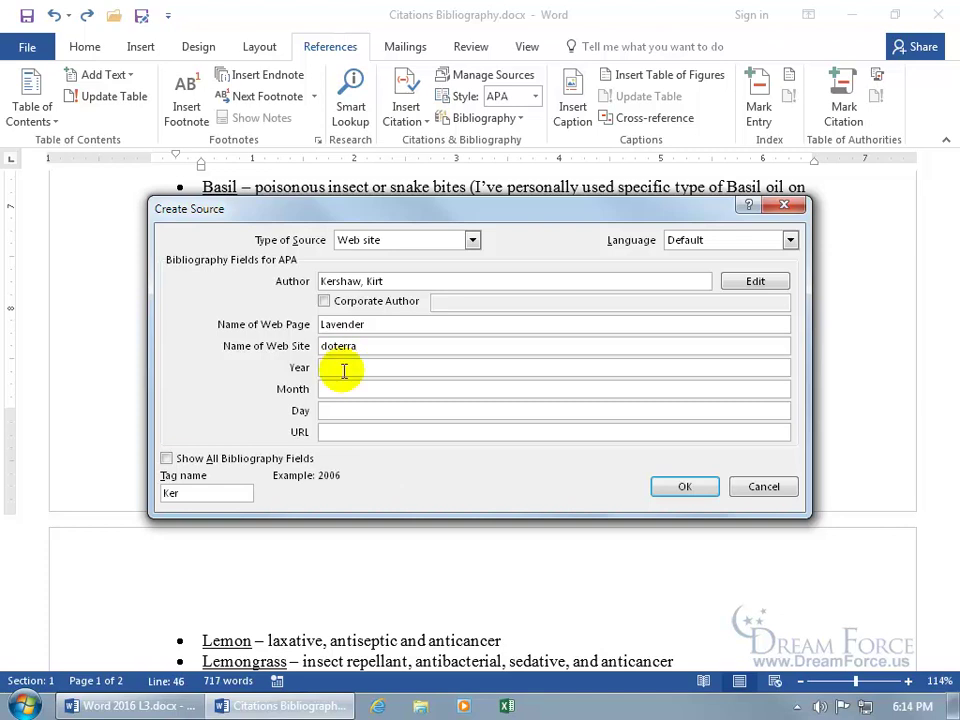
text(2010)
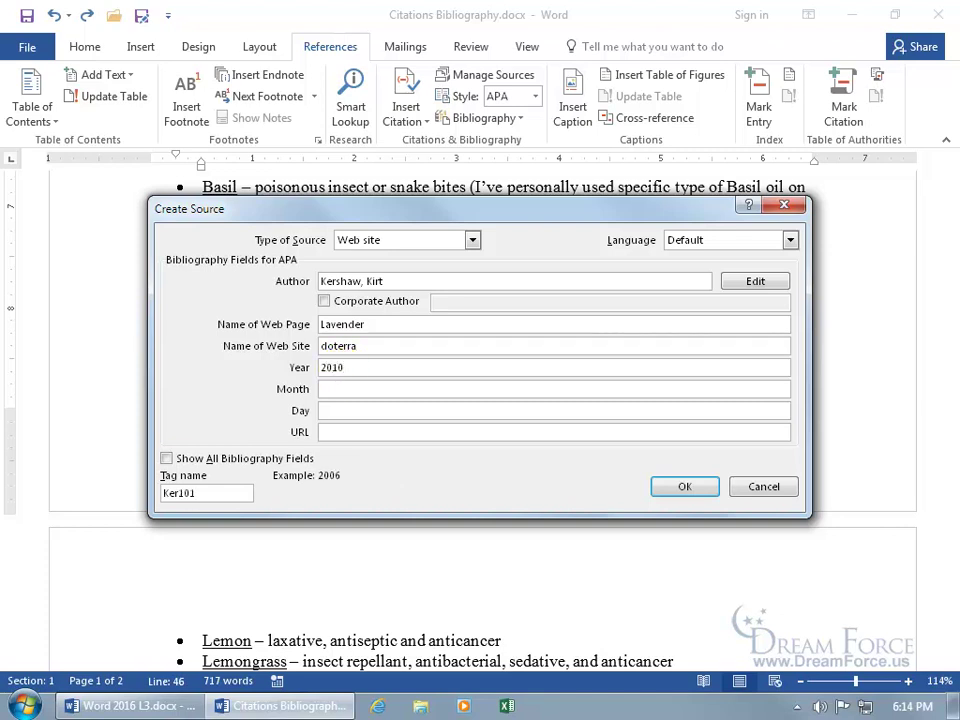
click(343, 389)
text(February)
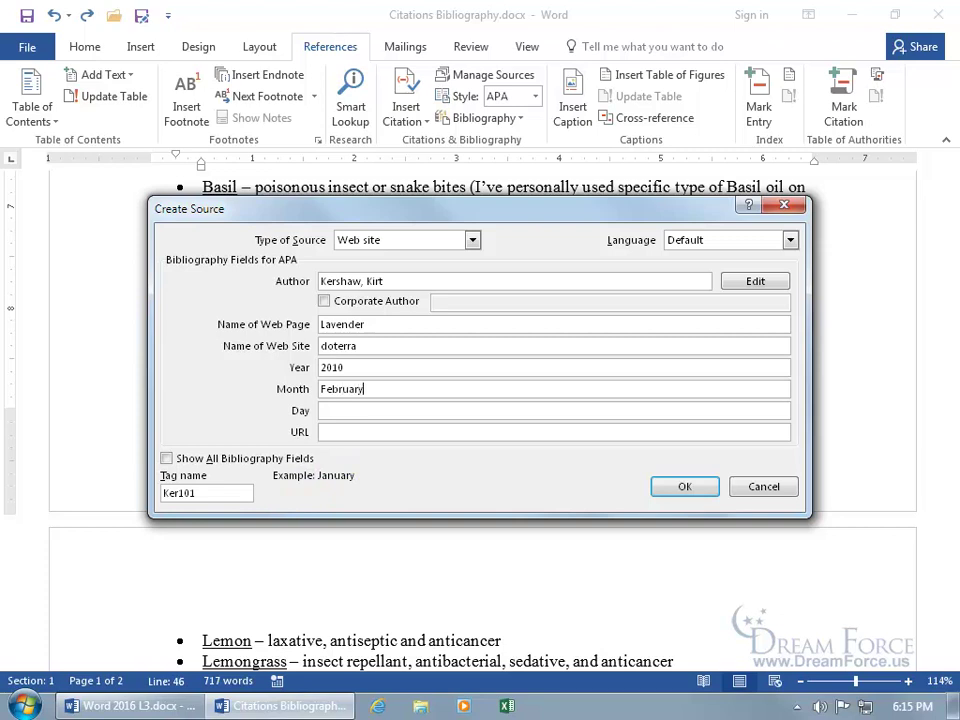
key(Tab)
text(22)
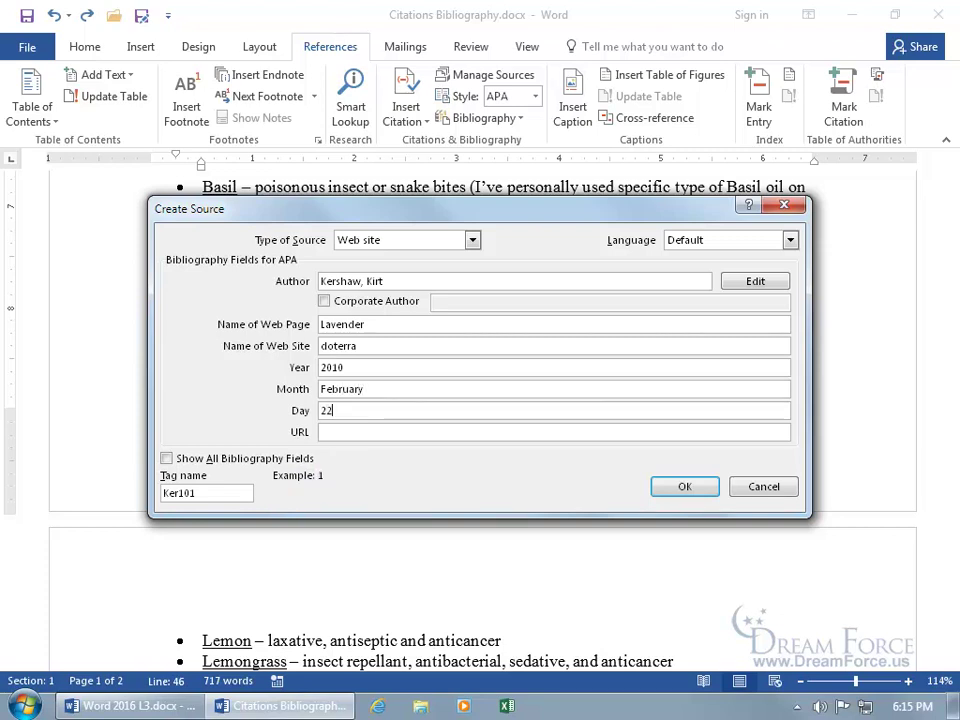
click(372, 431)
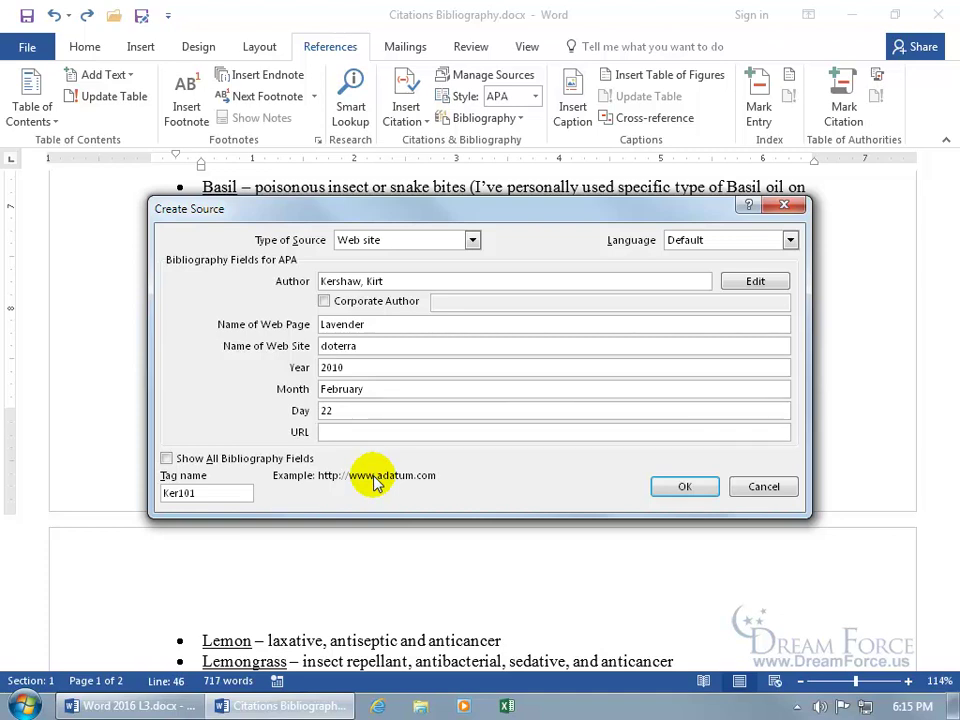
click(378, 706)
In Internet Explorer, go to mydoterra.com/dreamforce and enter the doTERRA shop in English
click(234, 36)
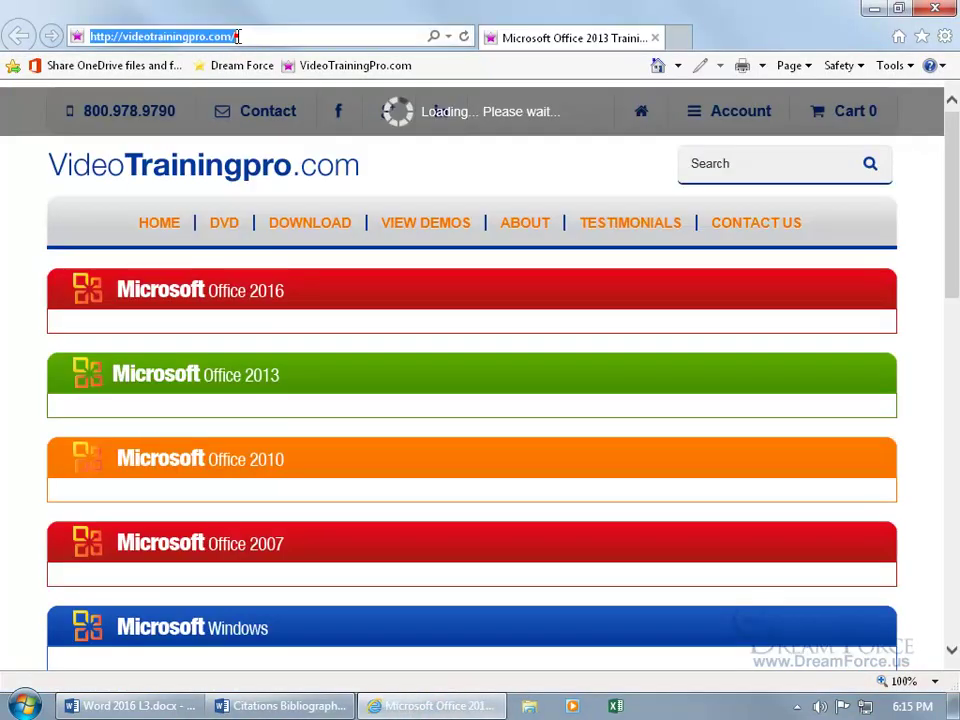
text(w)
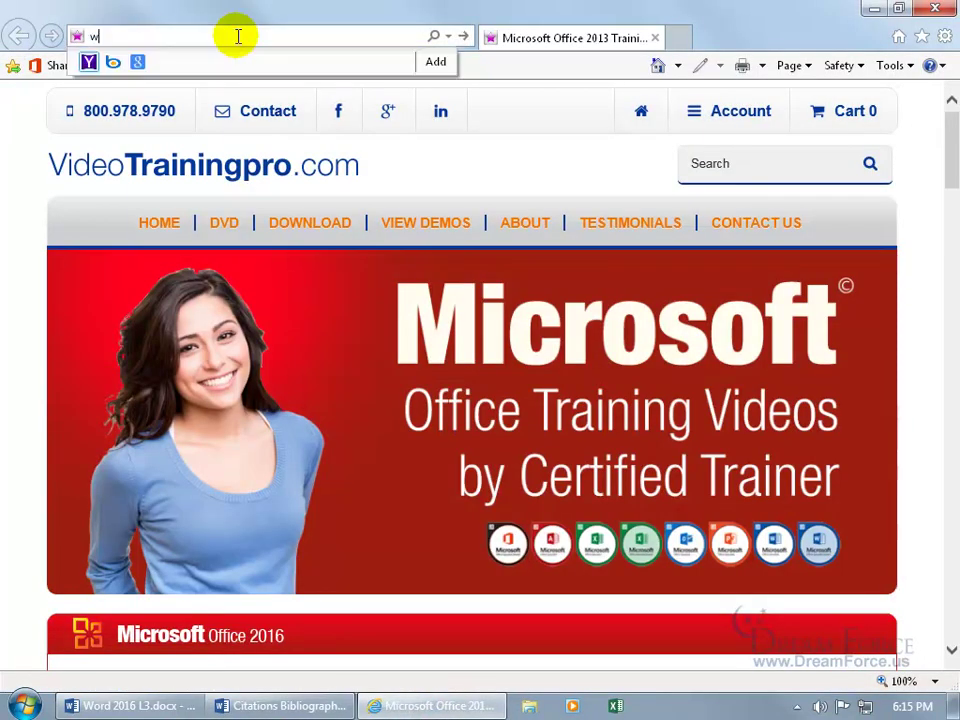
text(ww.m)
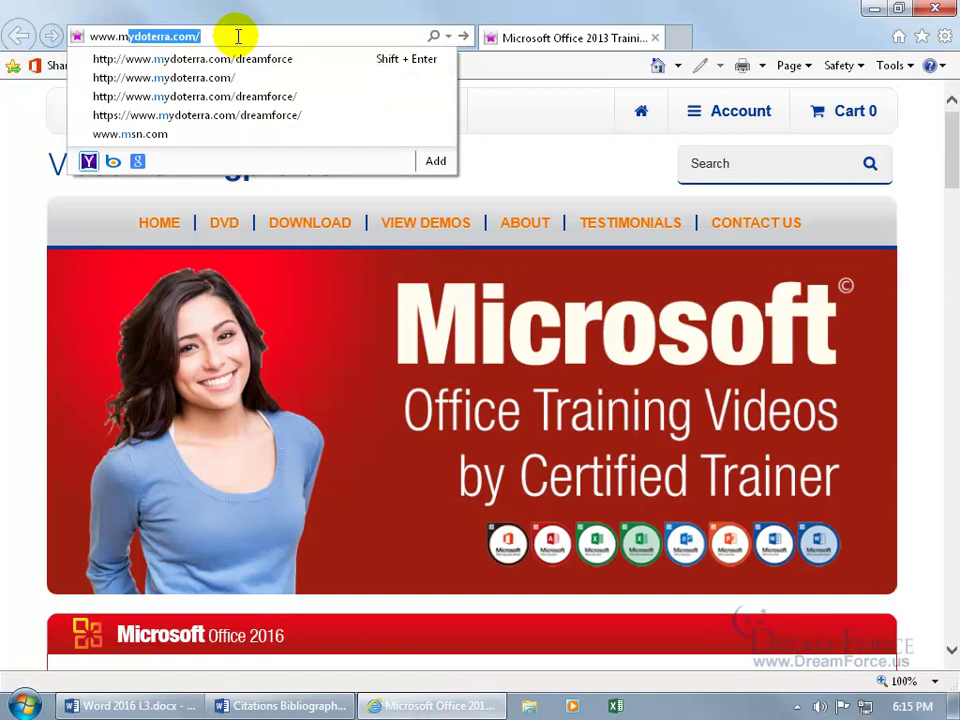
key(End)
text(d)
key(Return)
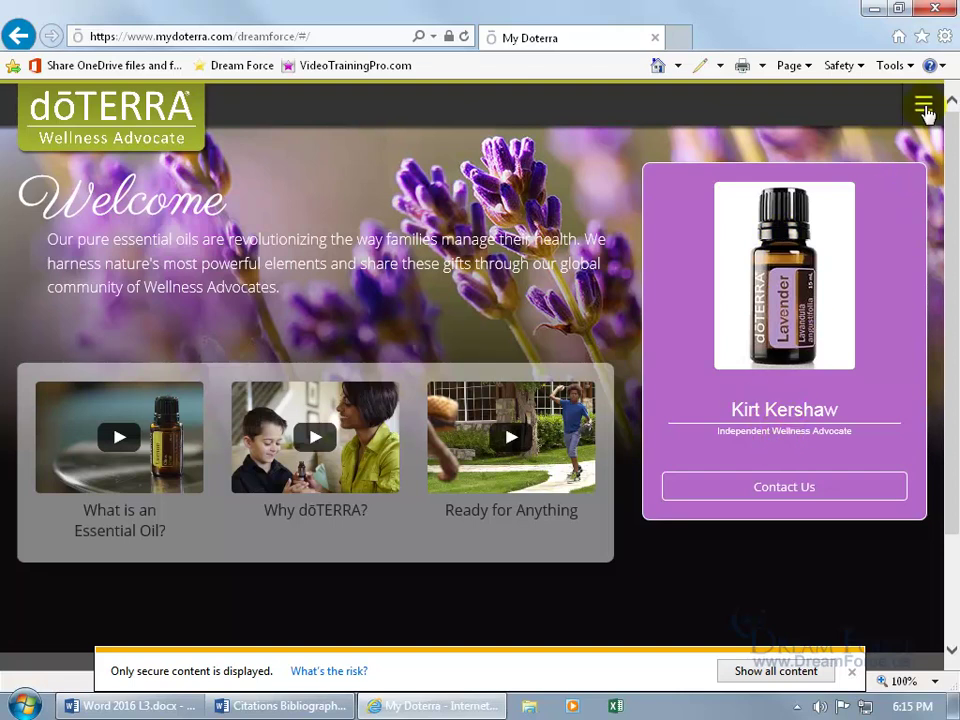
click(923, 107)
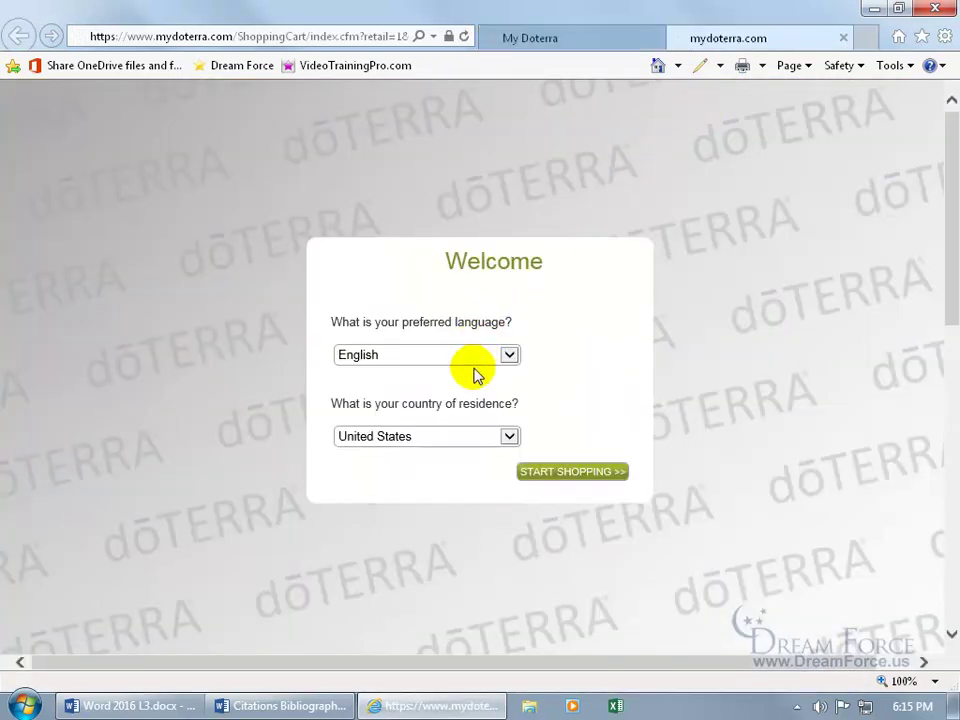
click(546, 475)
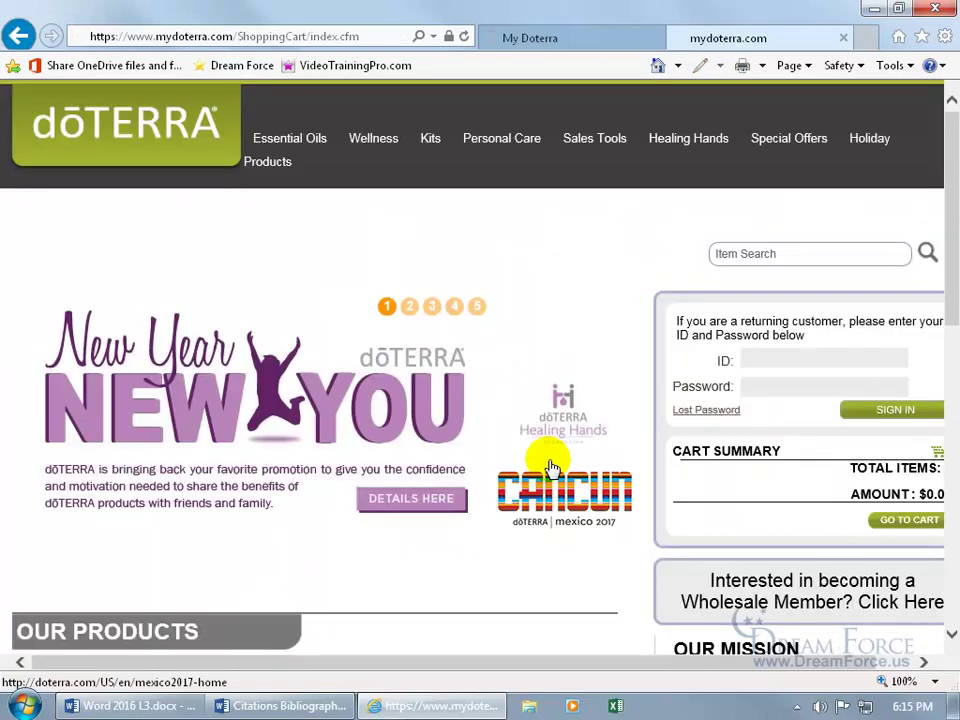
Reach the Lavender page via Essential Oils > Single Oils, copy its URL, and close the browser
click(289, 140)
scroll(305, 420, down, 3)
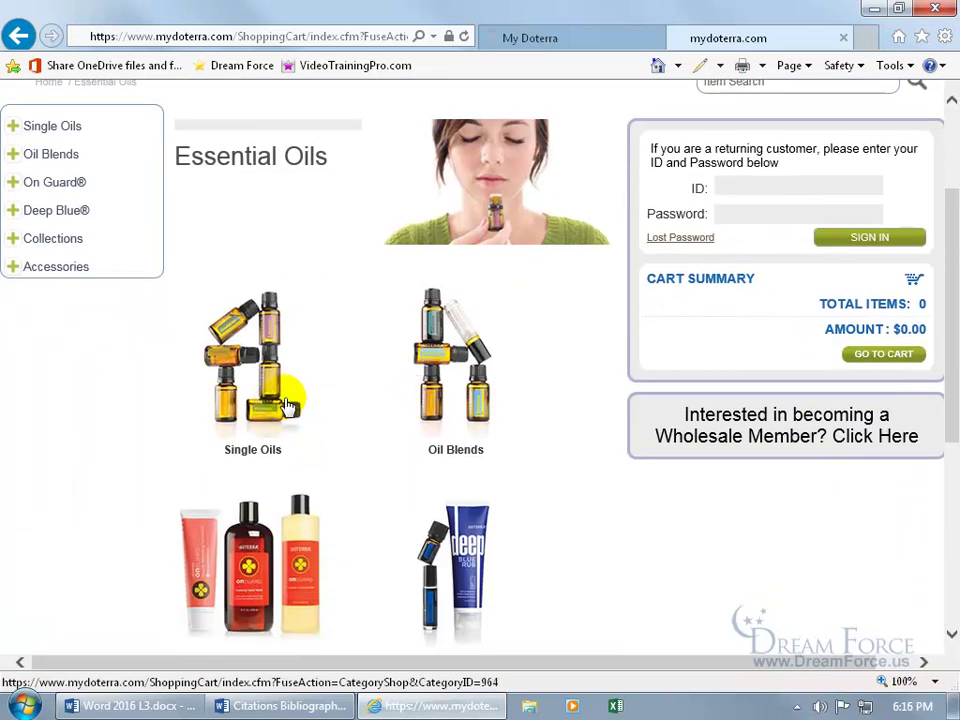
click(285, 405)
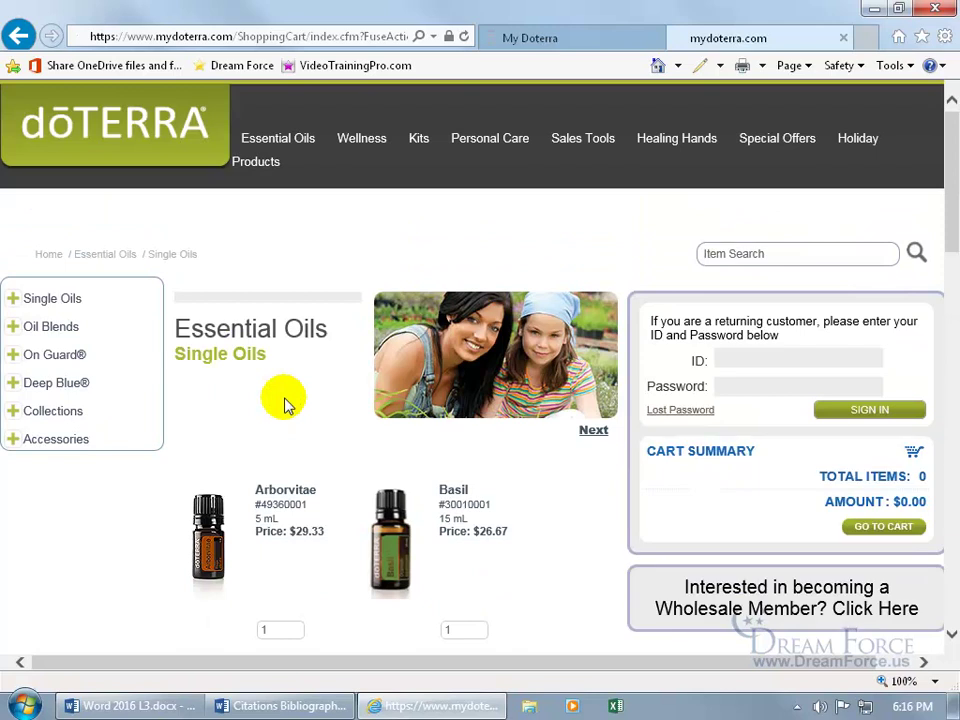
scroll(285, 405, down, 10)
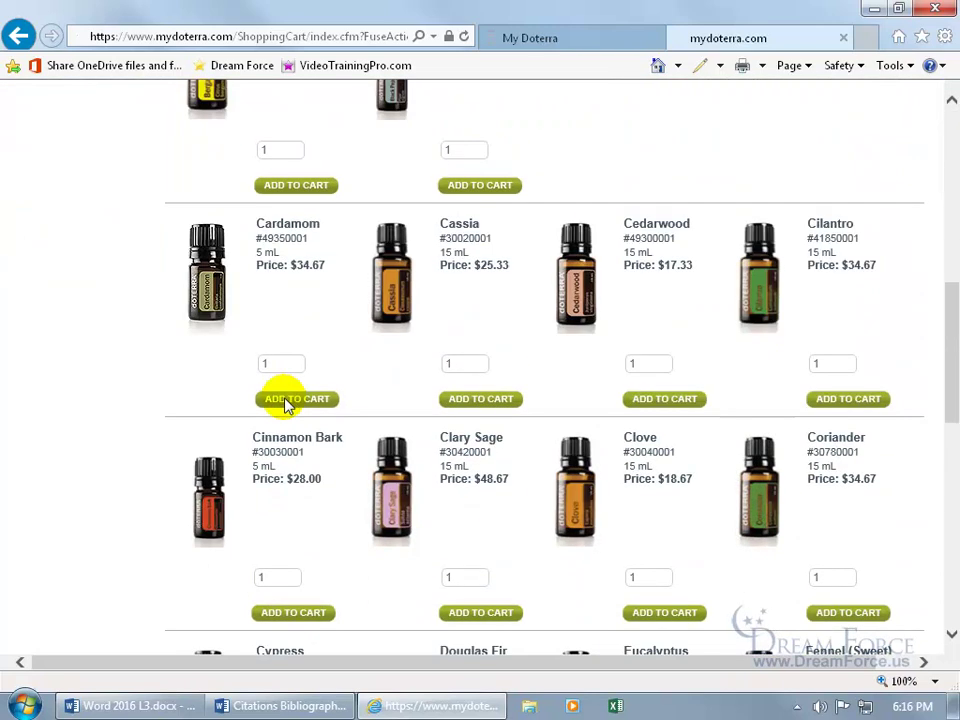
scroll(285, 405, down, 4)
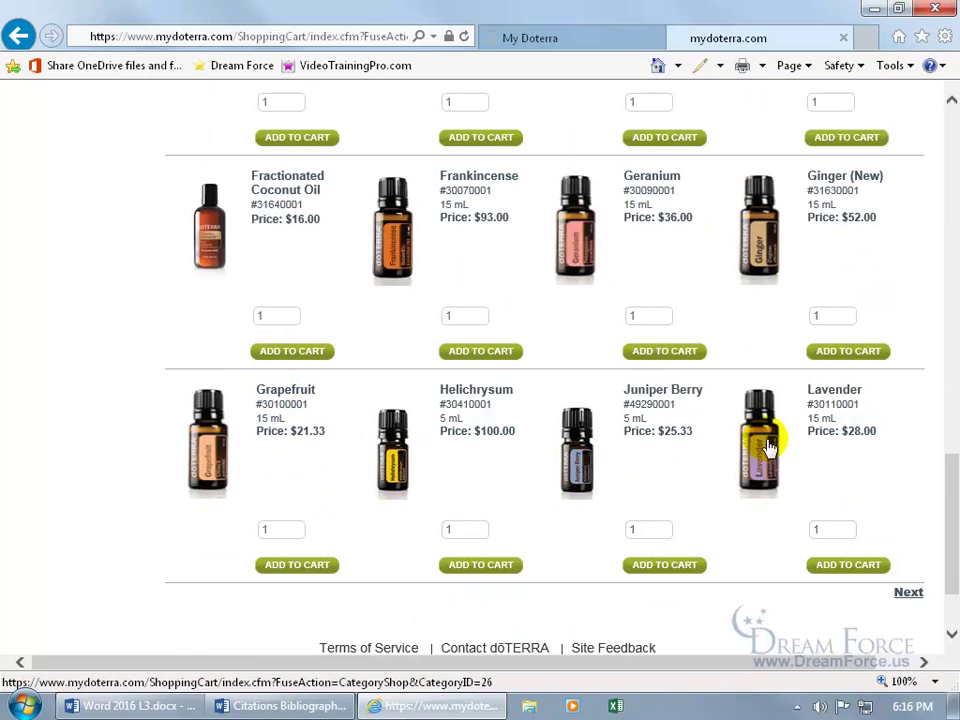
click(770, 448)
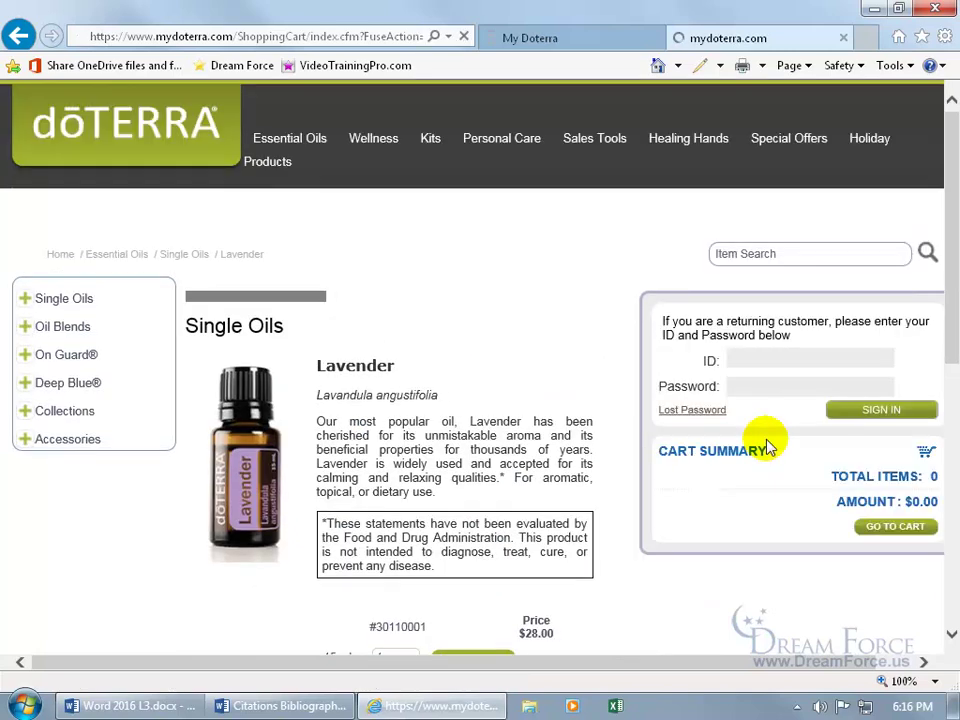
click(287, 35)
key(ctrl+c)
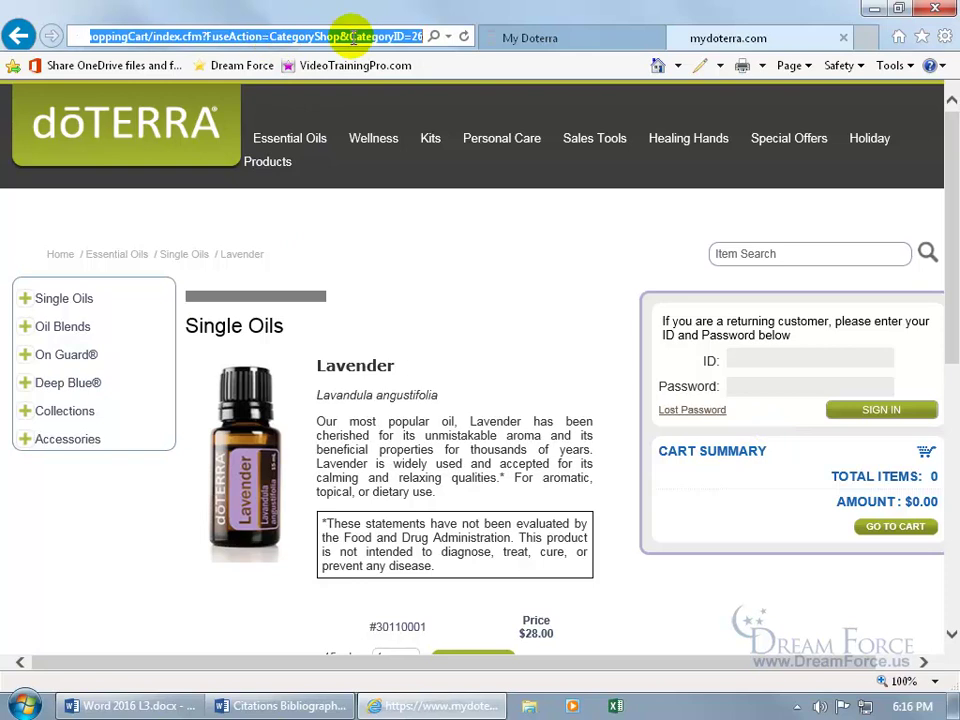
click(935, 9)
click(476, 362)
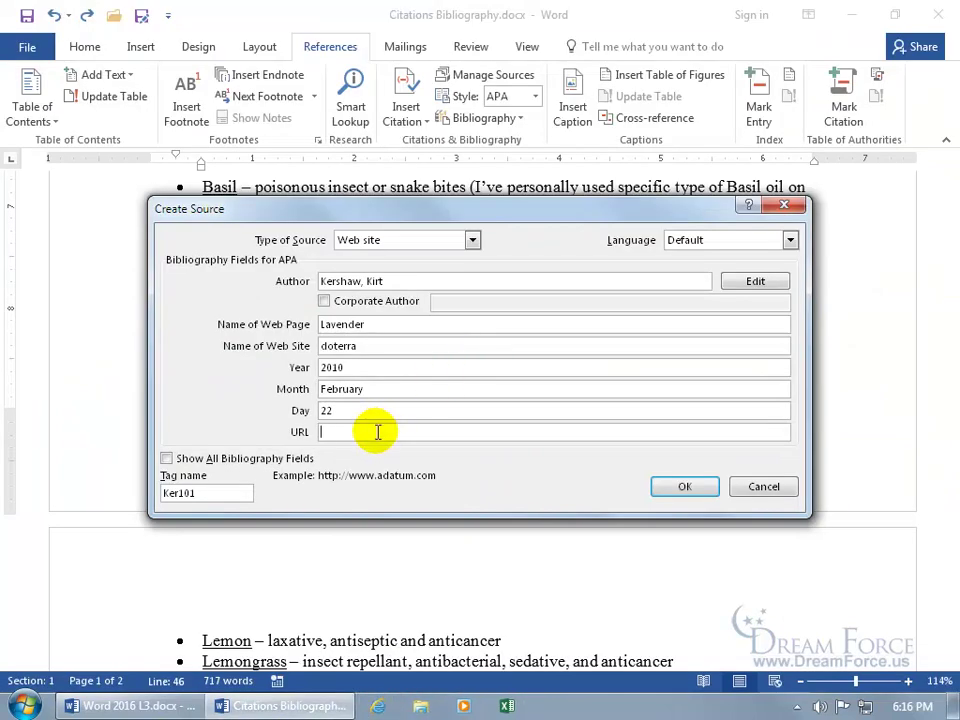
Paste the Lavender page URL into the source and set Year Accessed to 2012
key(ctrl+v)
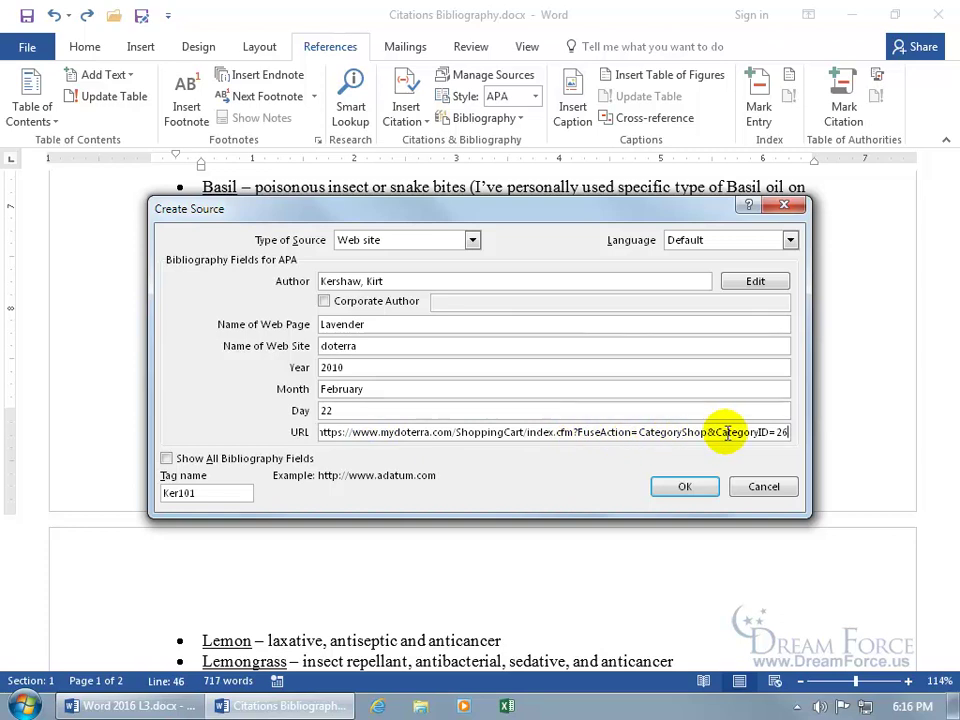
click(167, 459)
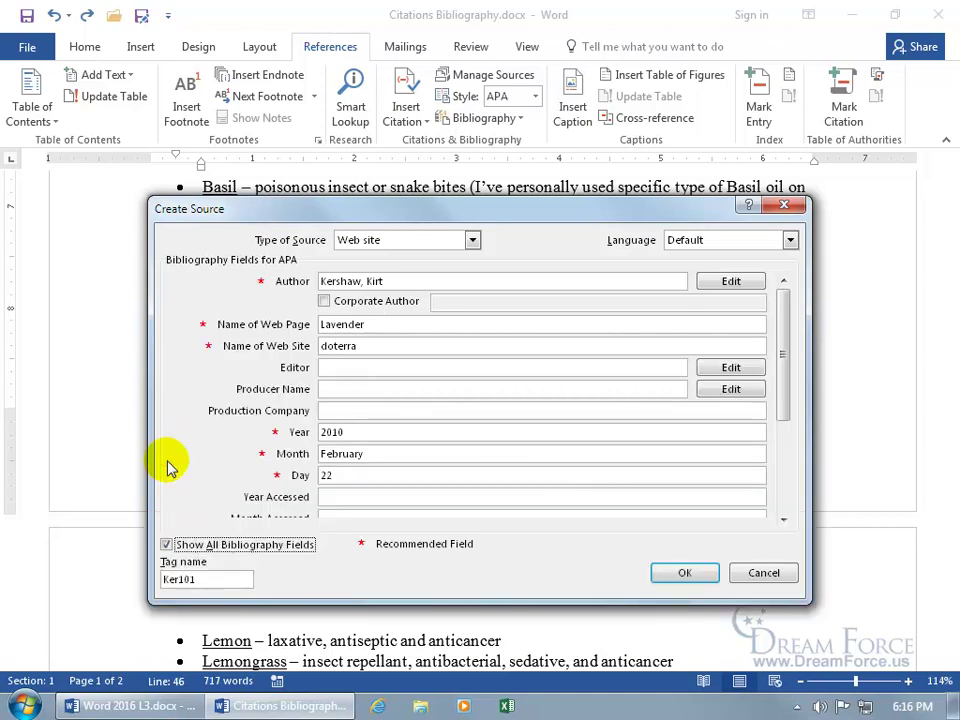
click(322, 496)
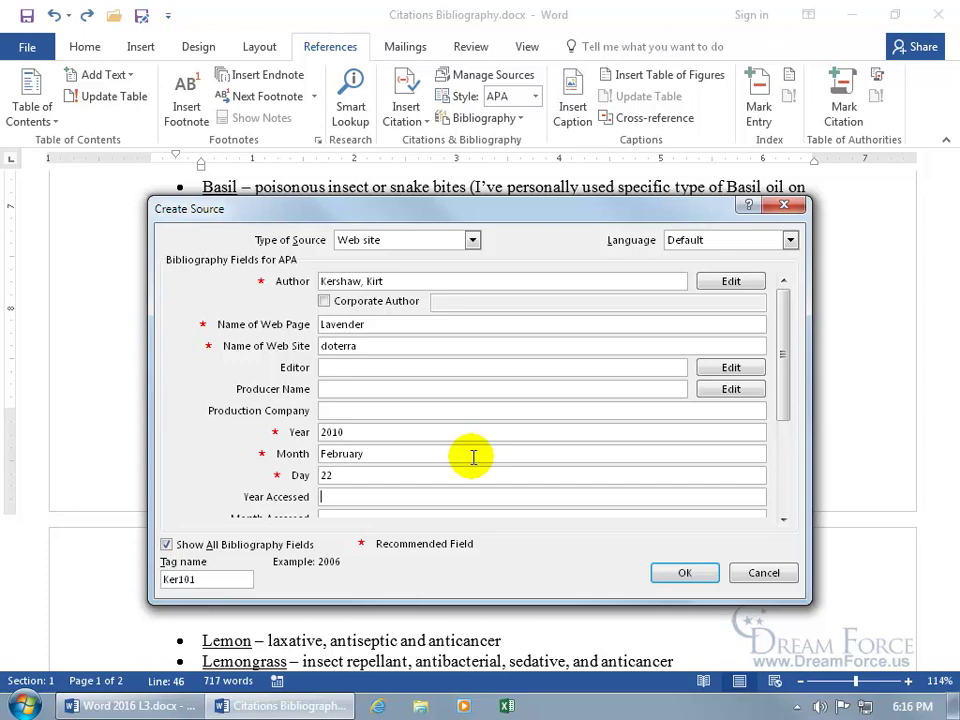
text(2)
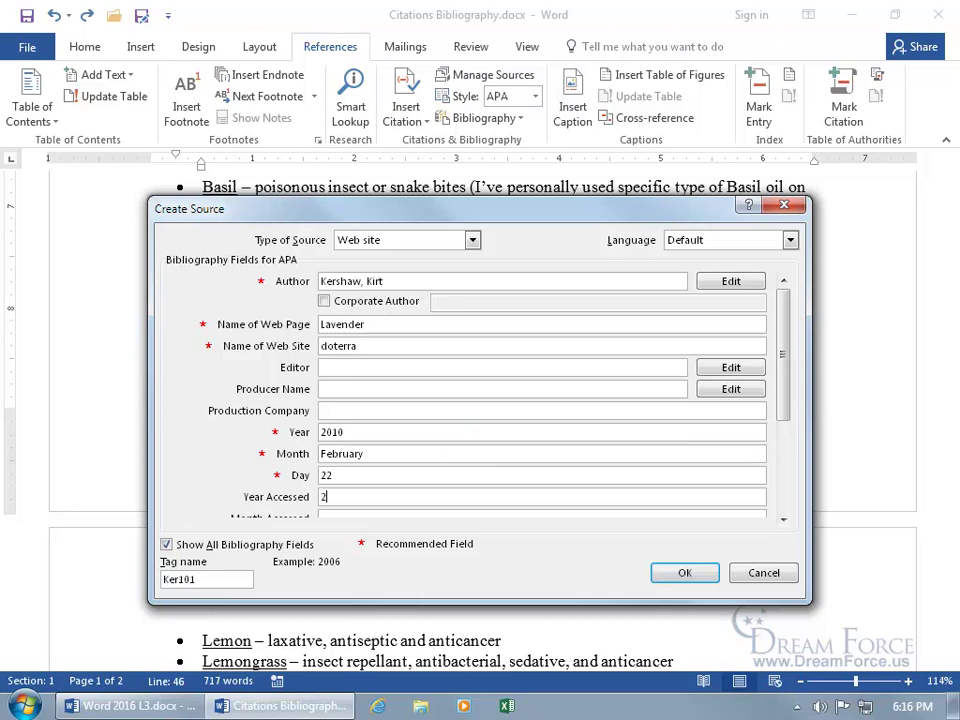
text(012)
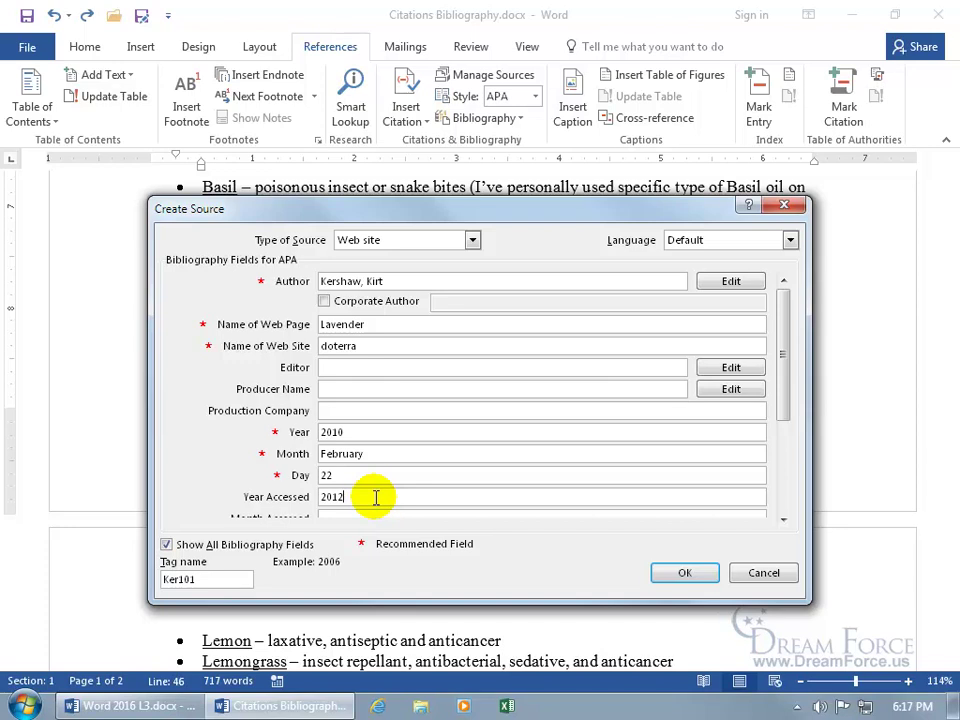
click(166, 544)
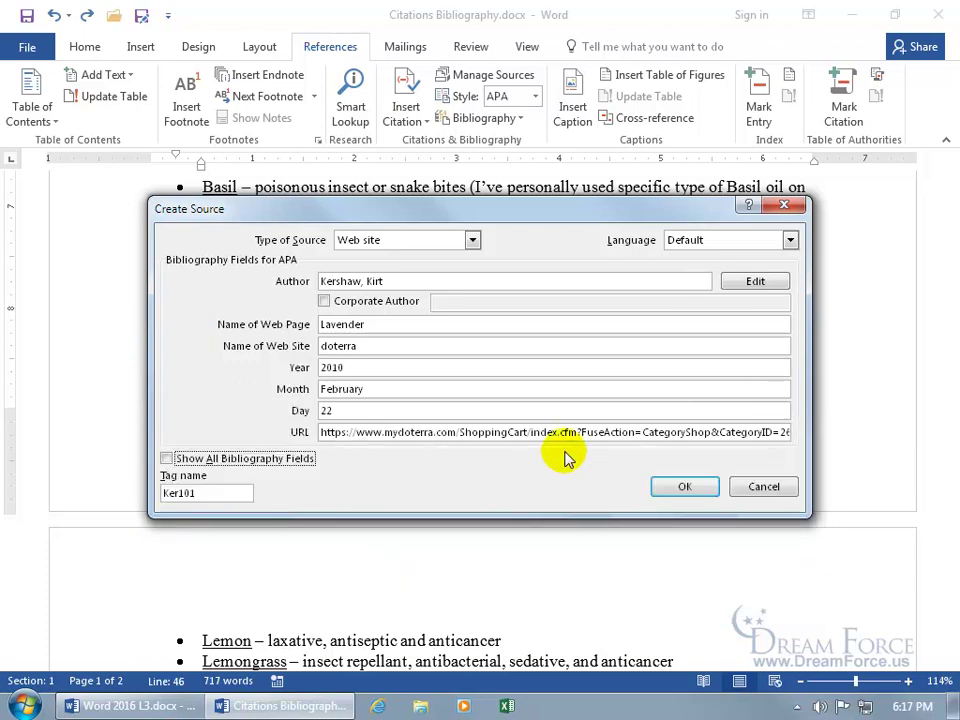
Save the Web site source, inserting its 2010 author-date citation after the Lavender bullet
click(666, 487)
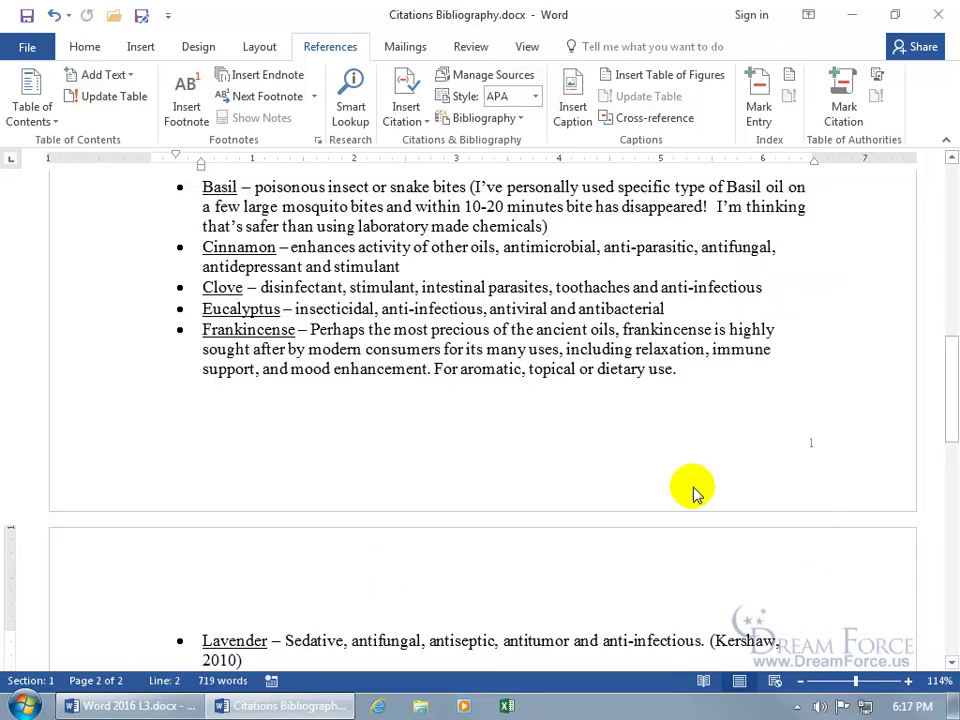
scroll(694, 487, down, 3)
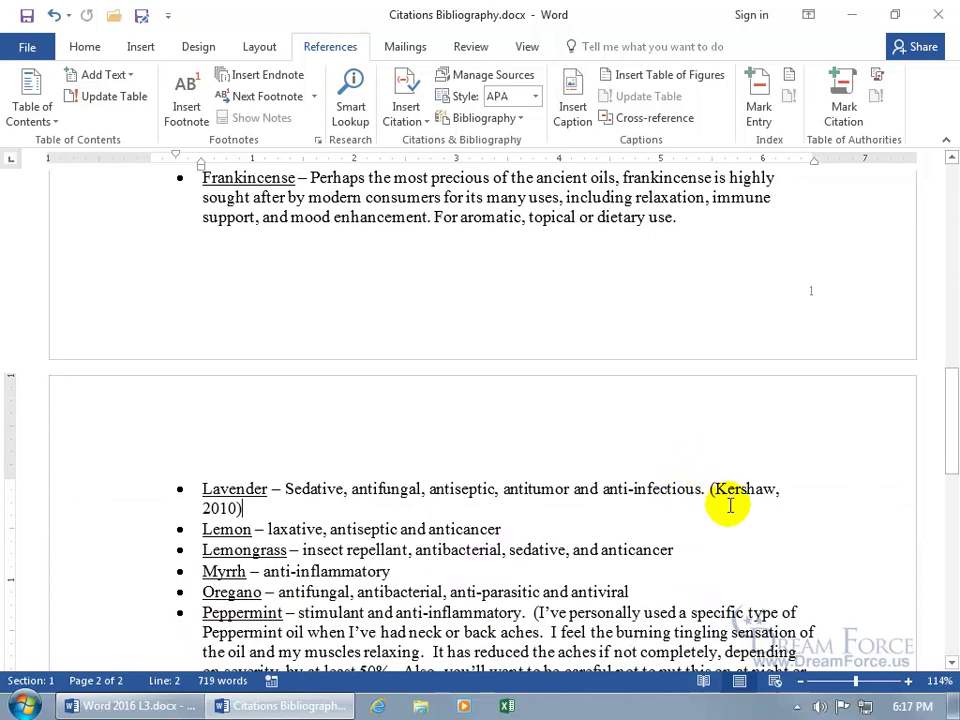